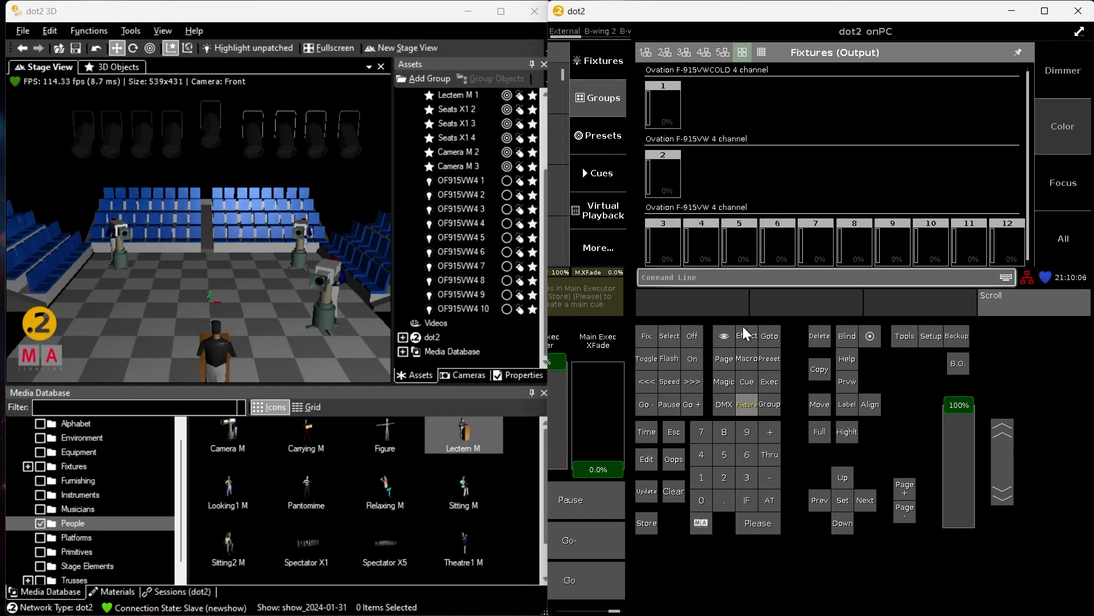
# Select the fixtures of group 1 and switch them on at their normal dimmer value
pyautogui.click(769, 403)
pyautogui.click(701, 478)
pyautogui.click(748, 523)
pyautogui.click(770, 500)
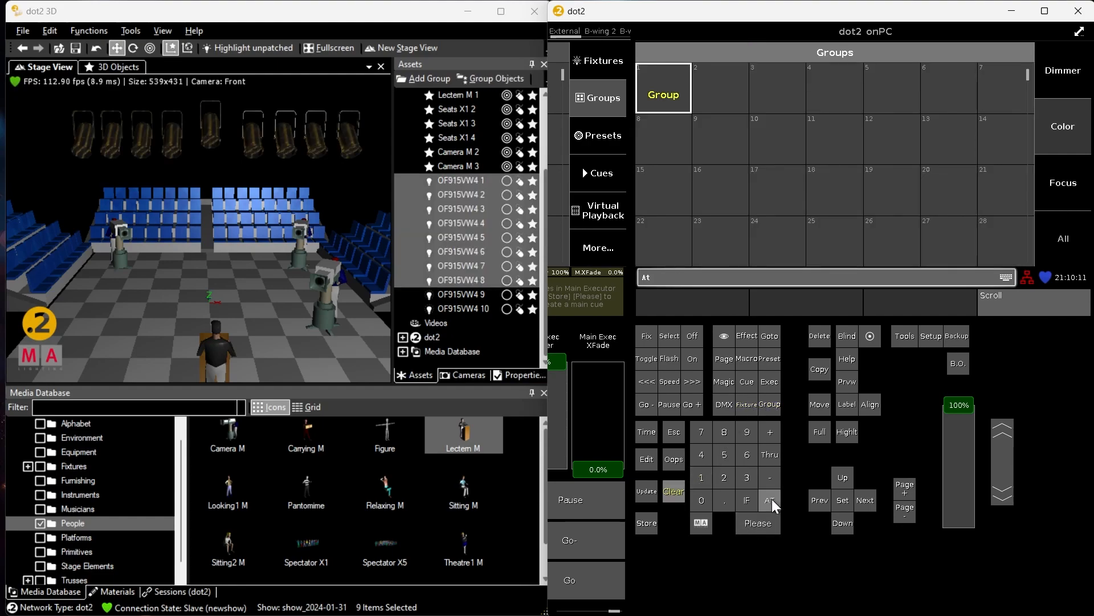
pyautogui.click(772, 498)
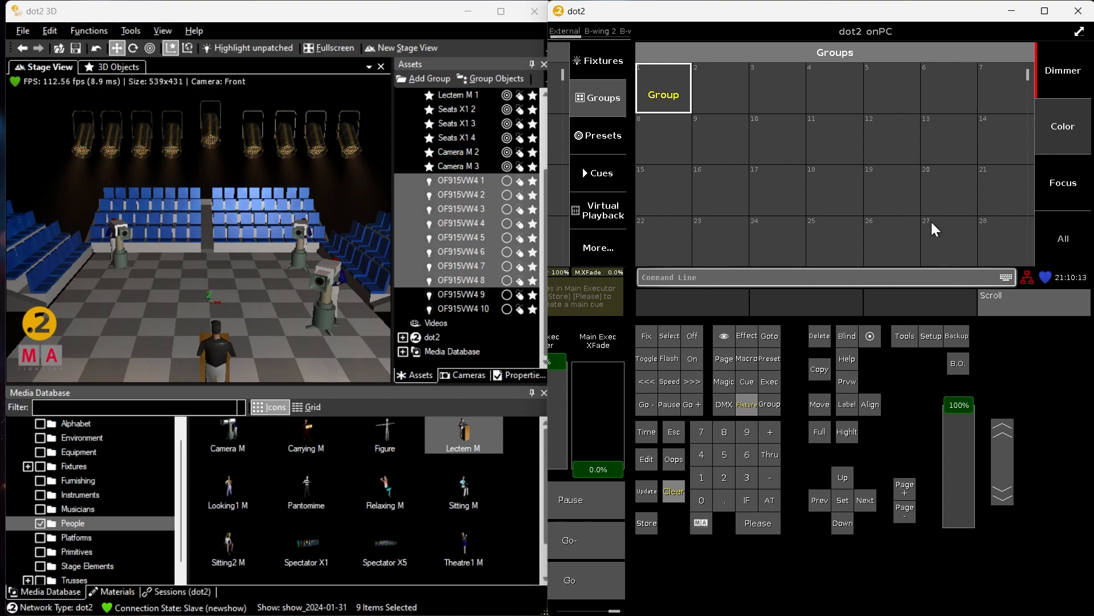
# Raise the color temperature of the selected fixtures to about 90 and return it to 0
pyautogui.click(1074, 126)
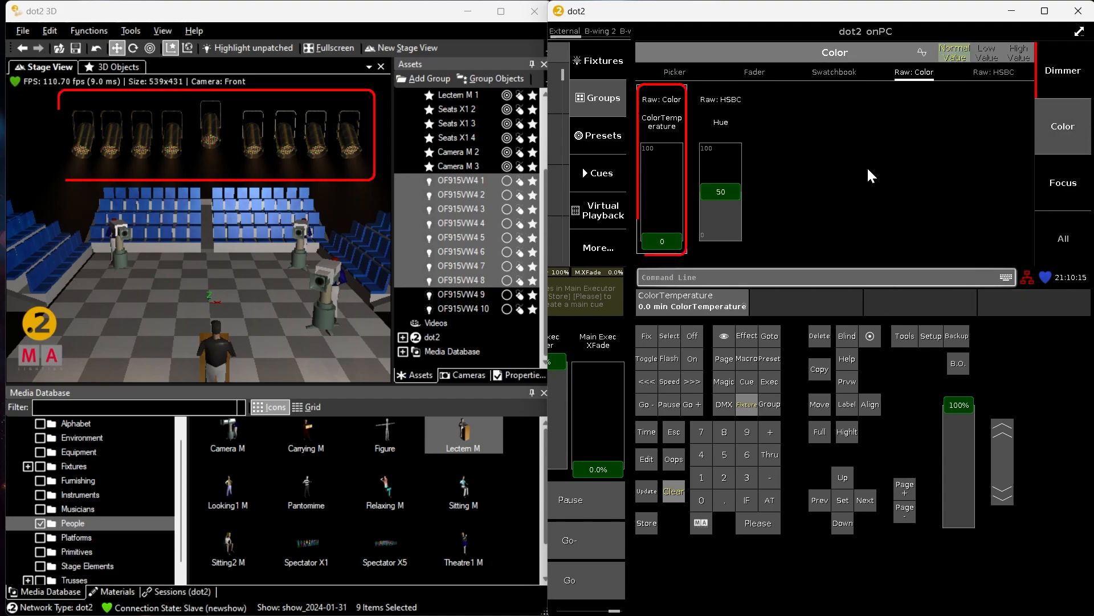
pyautogui.moveTo(655, 241); pyautogui.dragTo(665, 196)
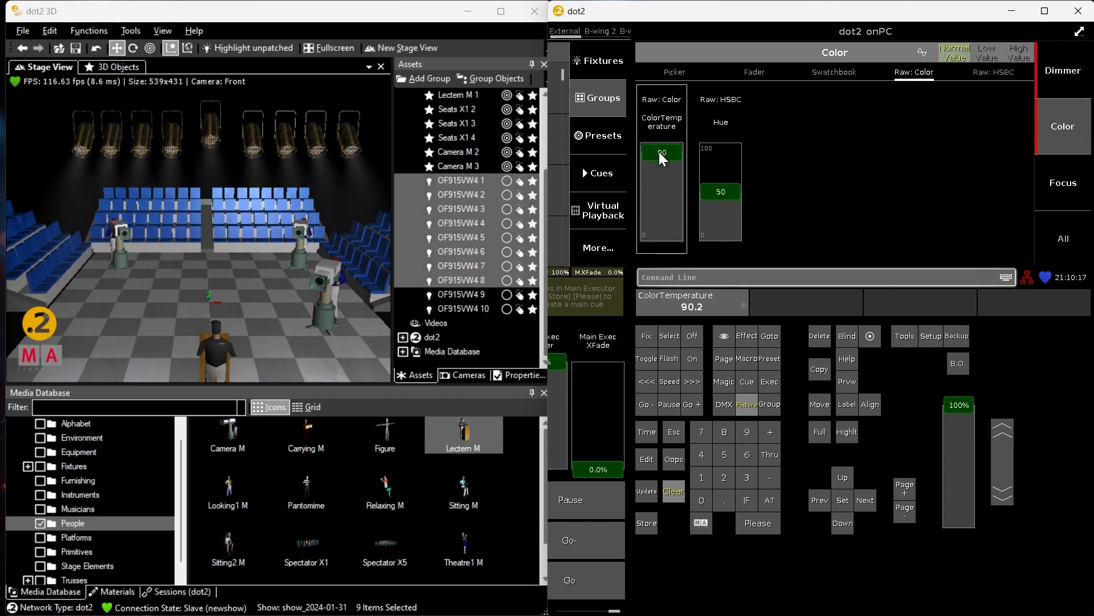
pyautogui.moveTo(658, 157)
pyautogui.mouseDown()
pyautogui.moveTo(641, 275)
pyautogui.moveTo(661, 145)
pyautogui.moveTo(663, 246)
pyautogui.mouseUp()
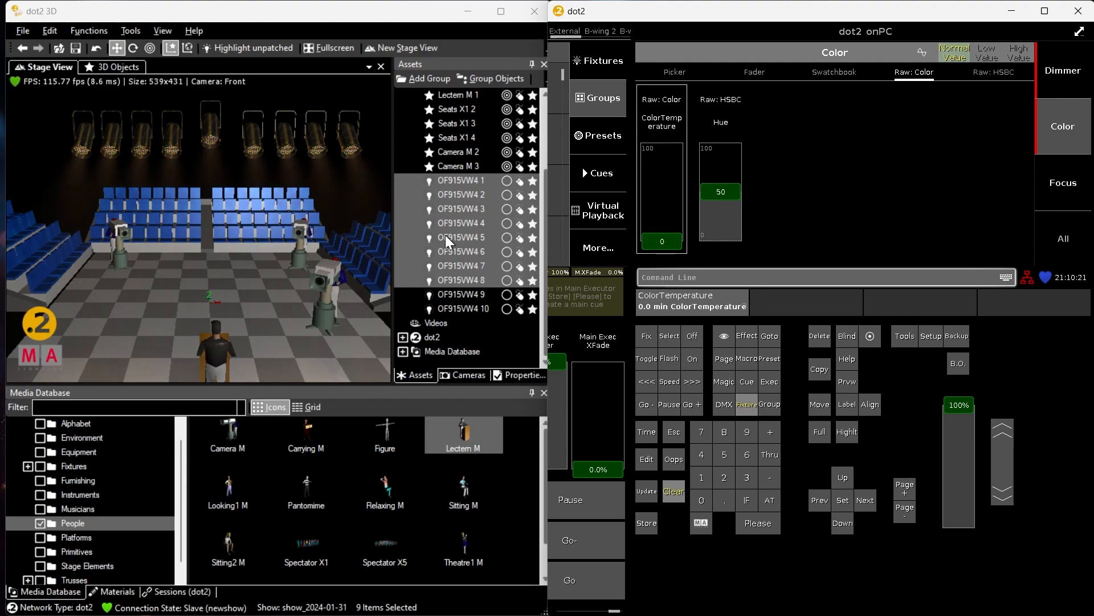
# Deselect the fixtures in the 3D stage and cycle through the left, back and remaining camera views to inspect the light
pyautogui.click(372, 192)
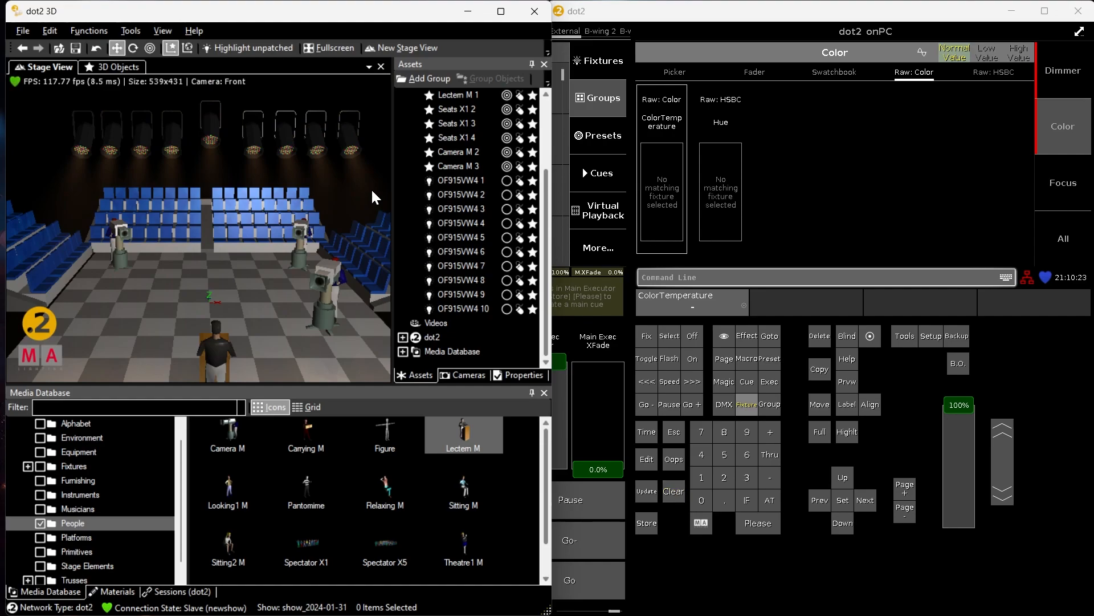
pyautogui.press('pagedown')
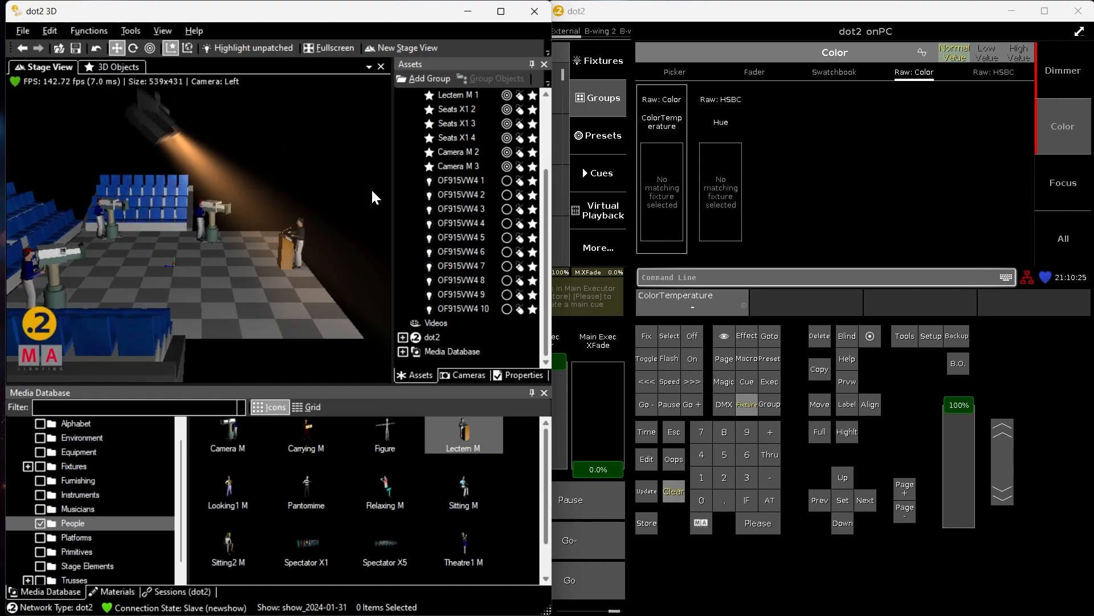
pyautogui.press('pagedown')
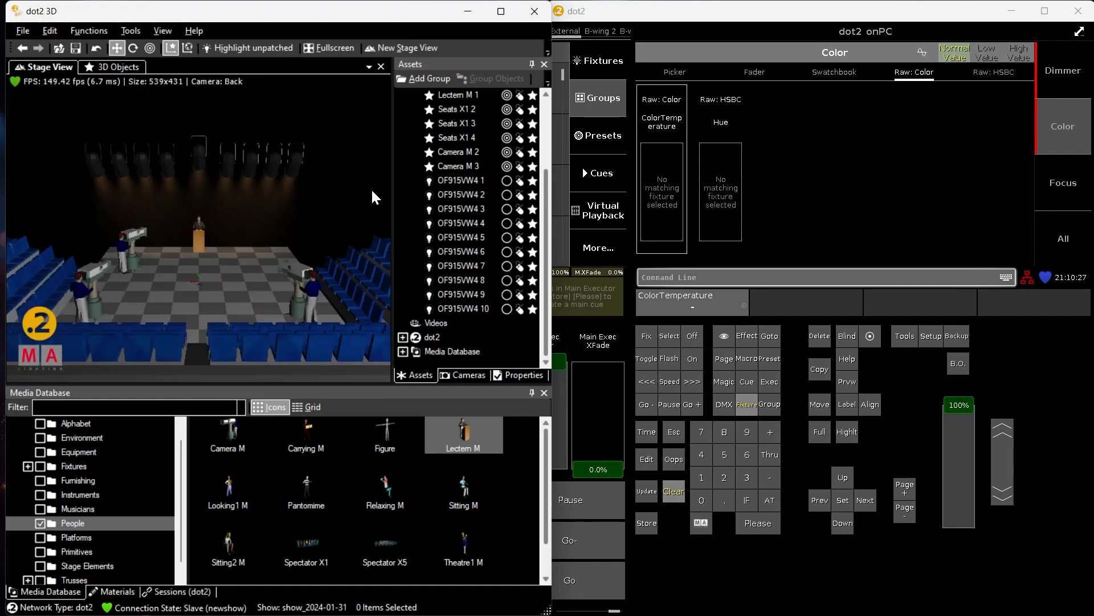
pyautogui.press('pagedown')
pyautogui.press('pagedown')
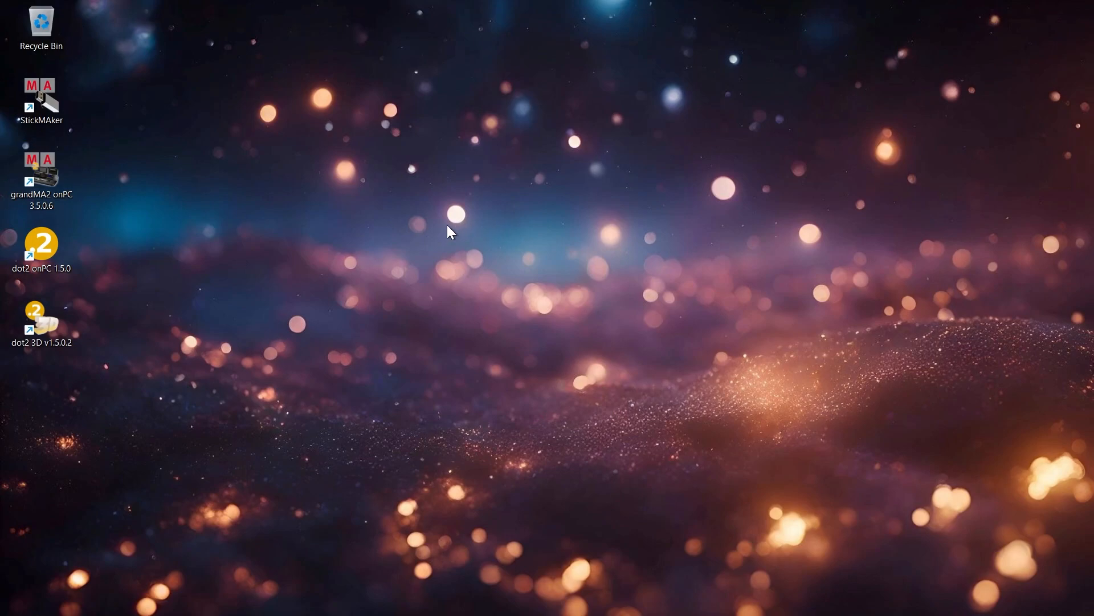
# Switch to grandMA2 onPC 3.5.0.6 and open the Patch & Fixture Schedule
pyautogui.doubleClick(63, 185)
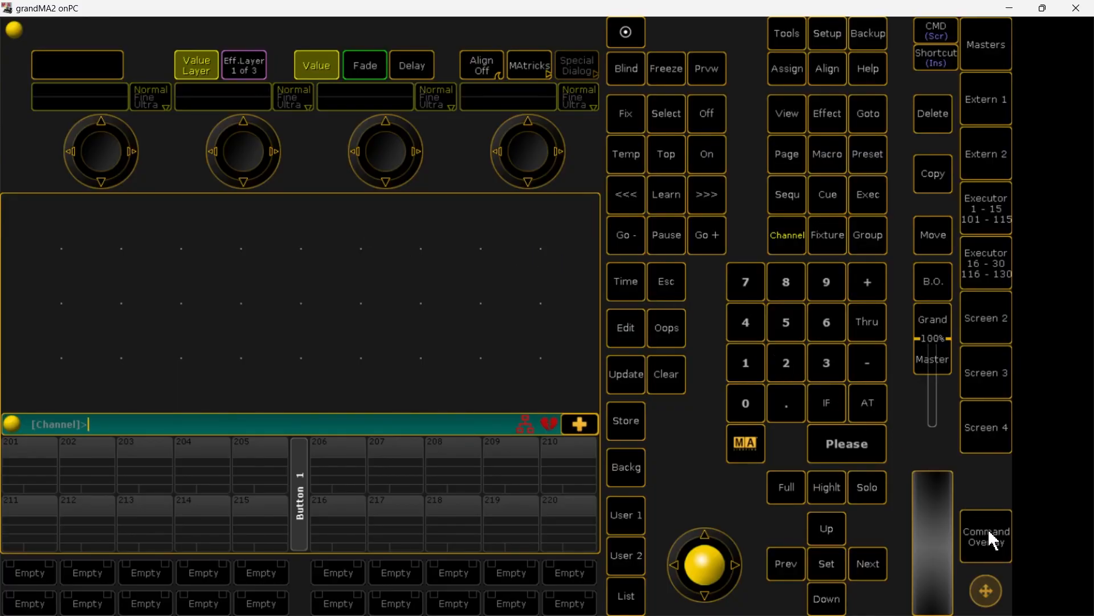
pyautogui.click(993, 541)
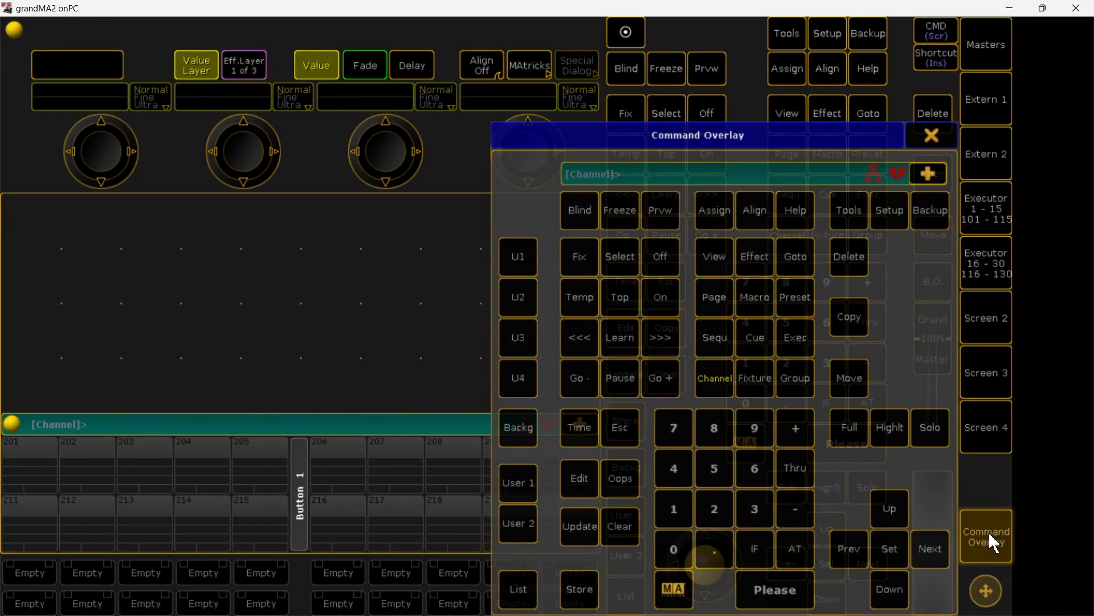
pyautogui.click(895, 211)
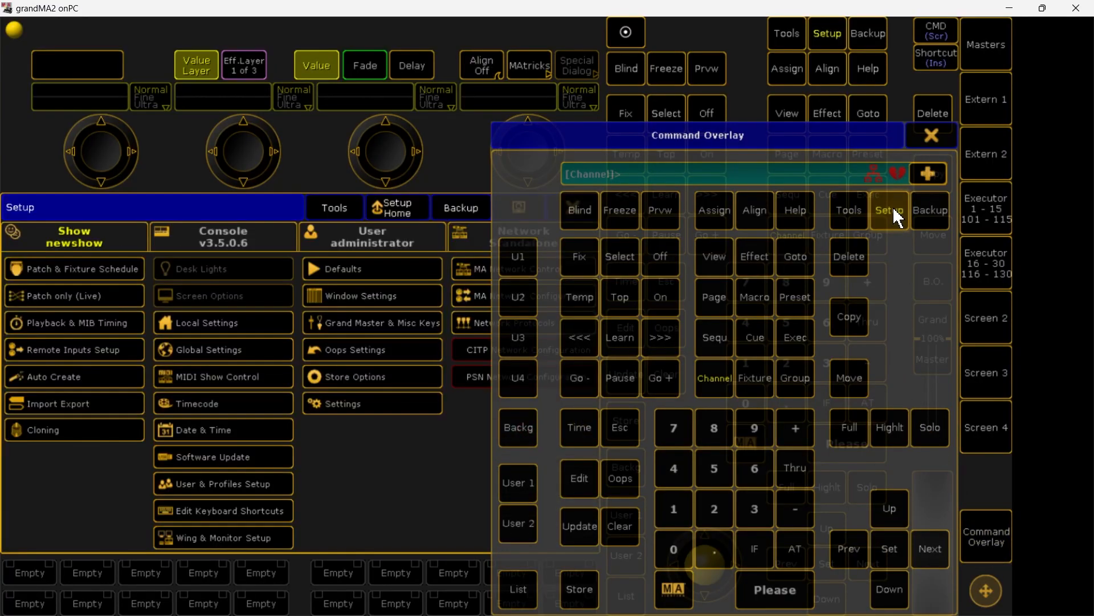
pyautogui.click(119, 268)
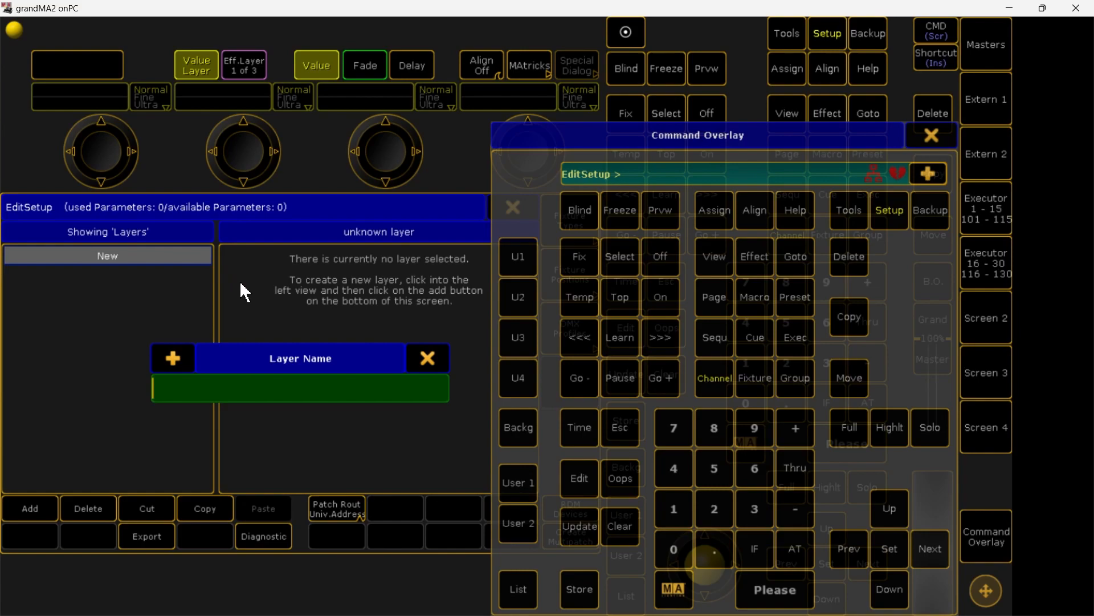
# Name the new fixture layer "Ovation f-915VW COLD"
pyautogui.write('Ovation f-915VW COLD')
pyautogui.press('Return')
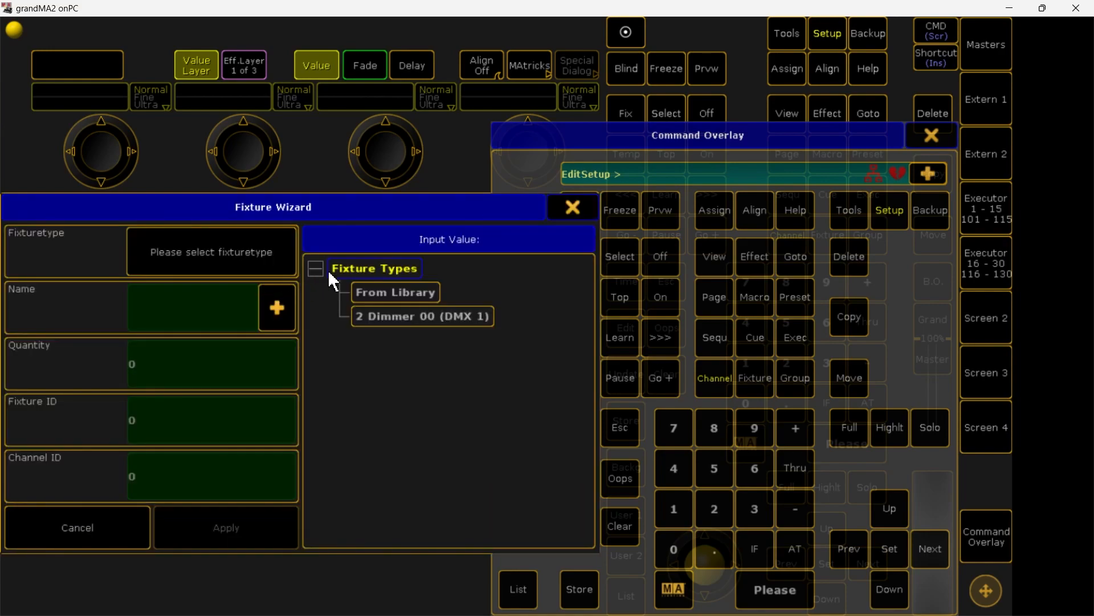
# Import the Chauvet Ovation F-915VW in 4 channel mode from the library and add one such fixture to the layer
pyautogui.click(409, 292)
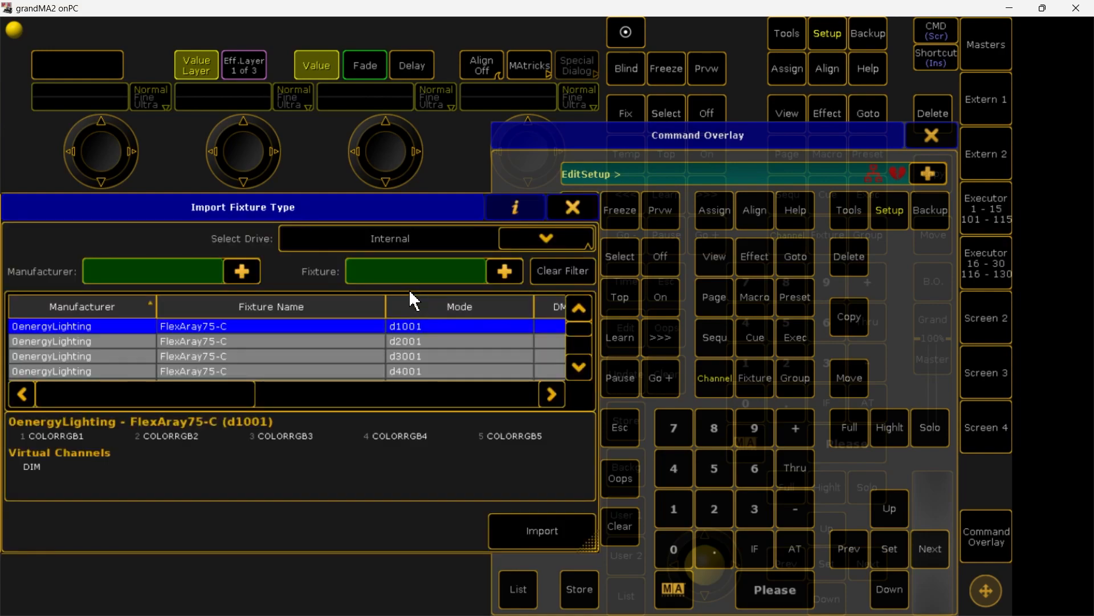
pyautogui.click(414, 272)
pyautogui.write('ovation f 915')
pyautogui.click(579, 367)
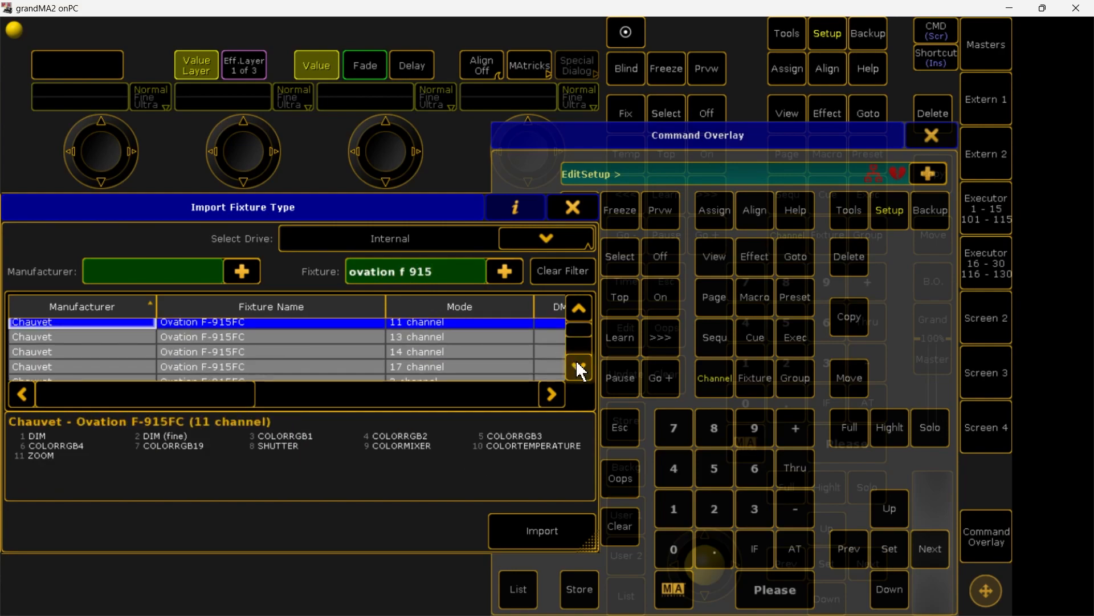
pyautogui.click(579, 367)
pyautogui.click(579, 367)
pyautogui.click(579, 367)
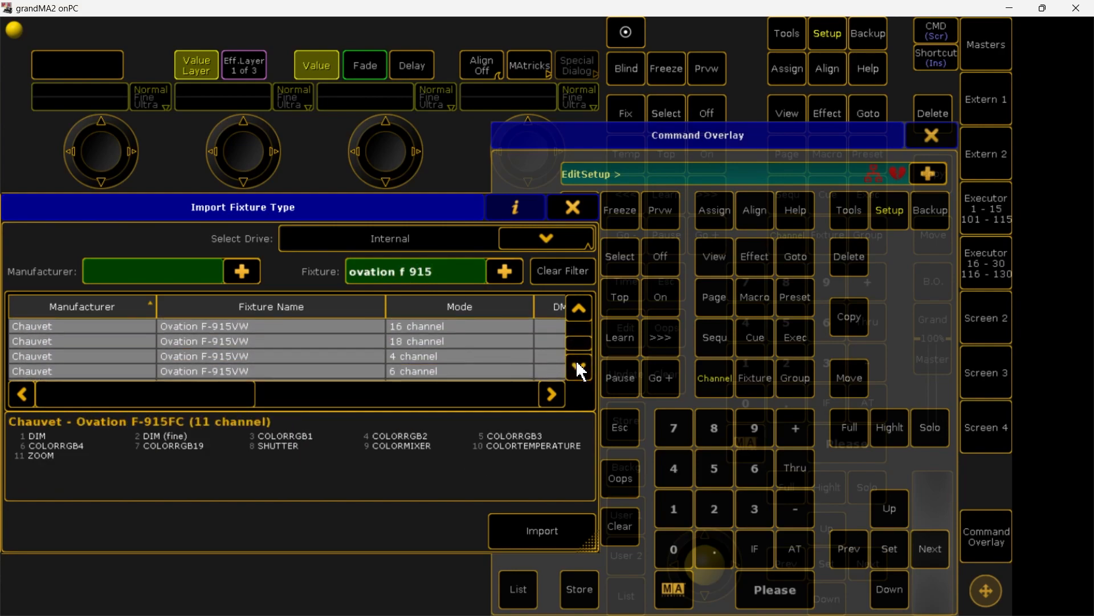
pyautogui.click(309, 342)
pyautogui.click(312, 356)
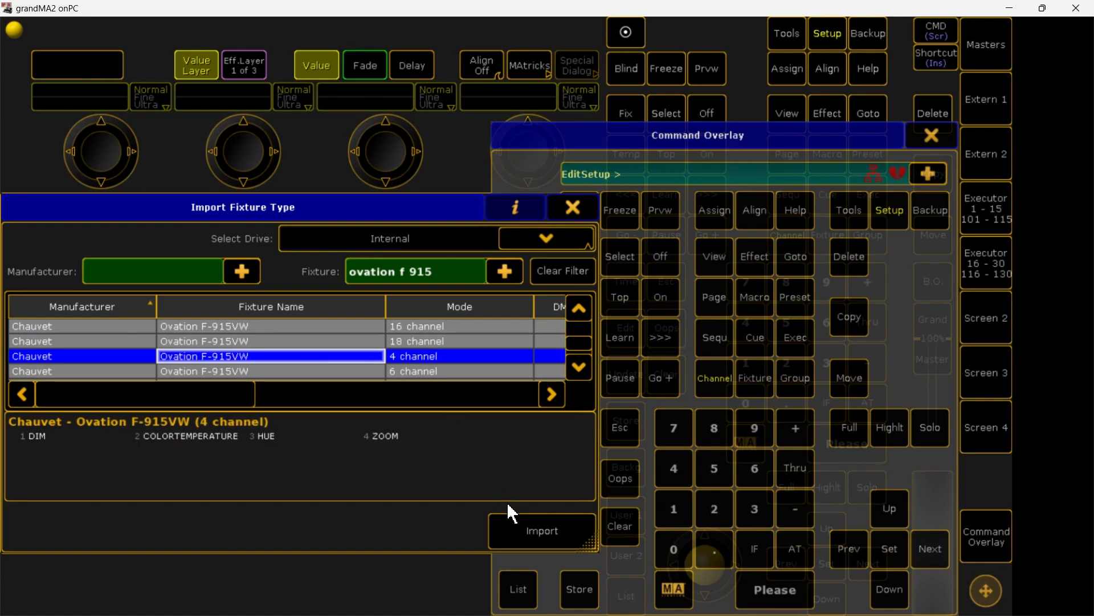
pyautogui.click(521, 531)
pyautogui.click(235, 529)
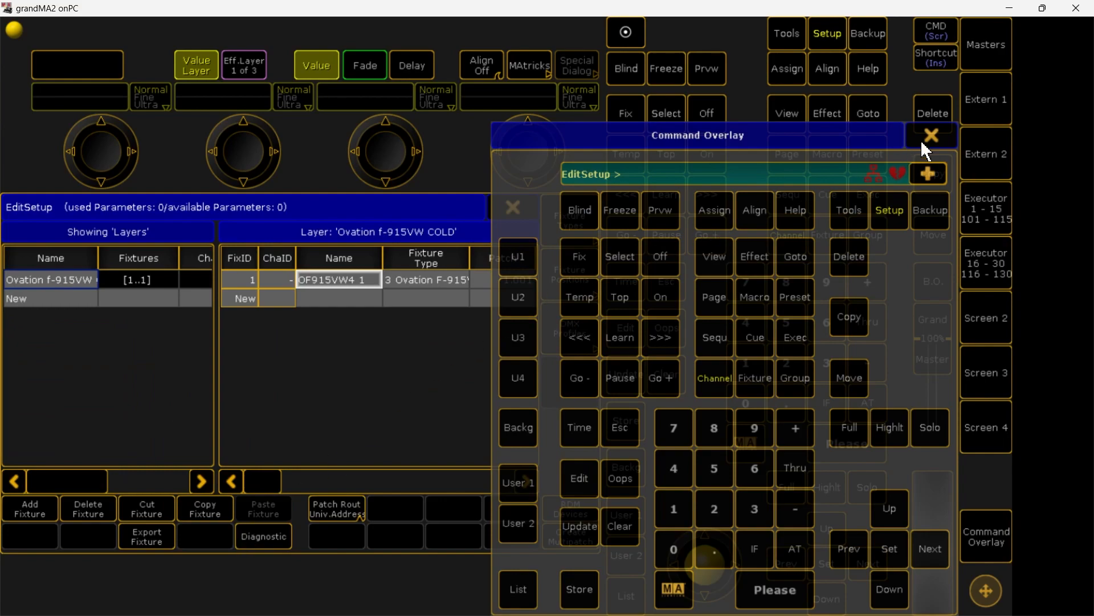
# Close the command overlay and change the imported fixture type's long name to "Ovation F-915VWCOLD" in the fixture types list
pyautogui.click(940, 136)
pyautogui.click(582, 223)
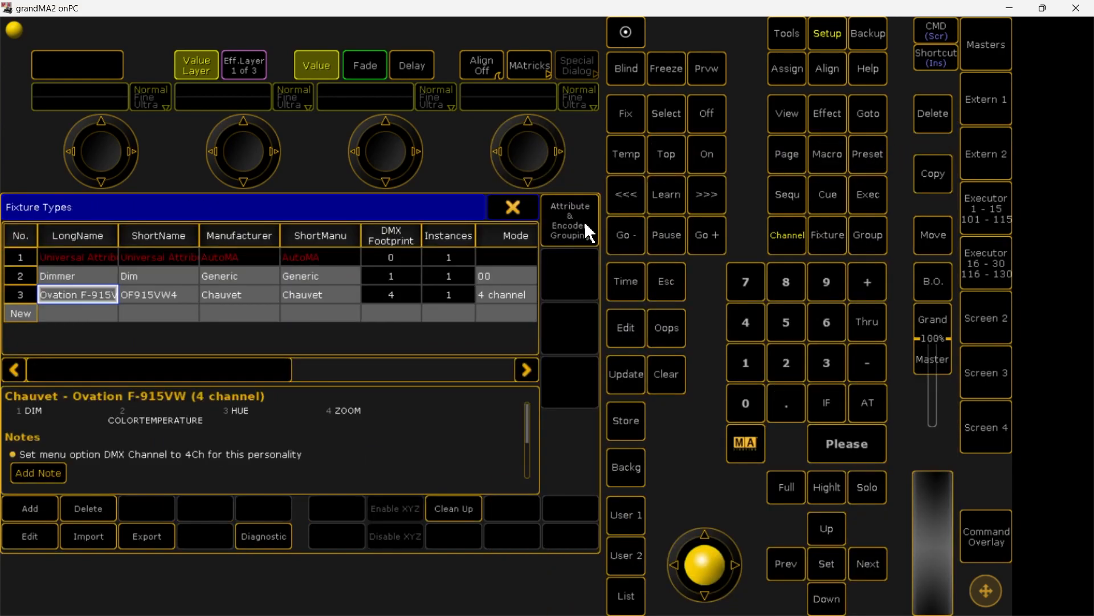
pyautogui.click(83, 293)
pyautogui.click(279, 385)
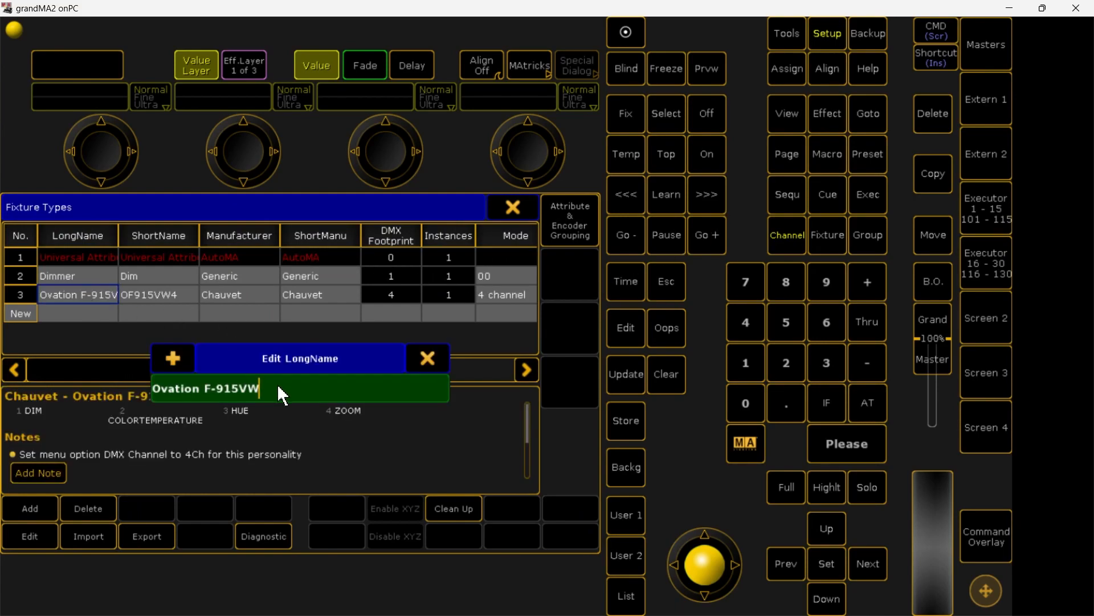
pyautogui.write('COLD')
pyautogui.press('Return')
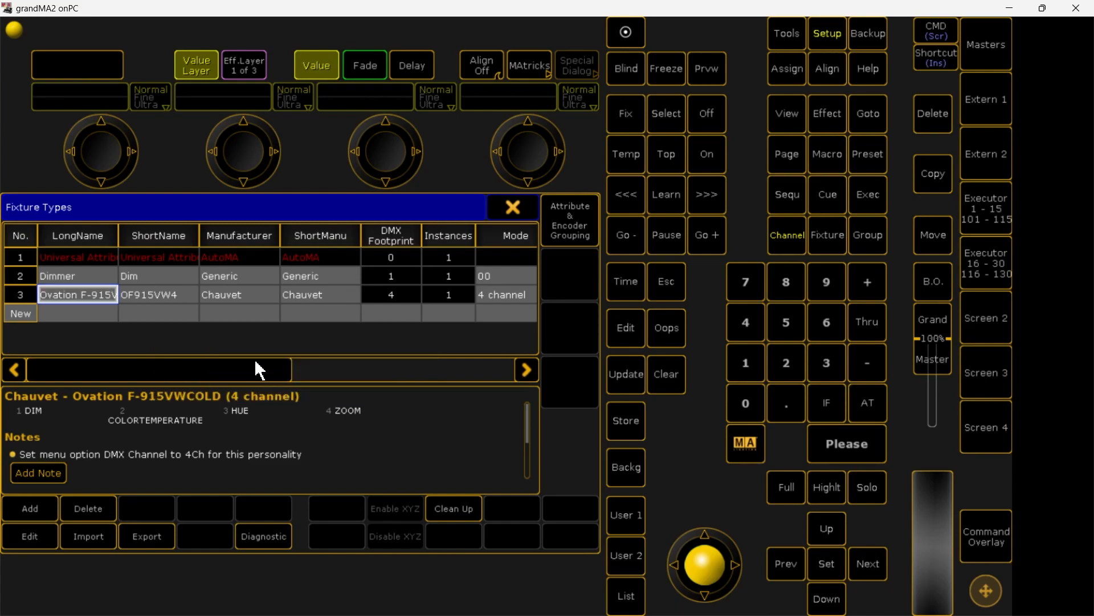
# Change the short name of the Ovation fixture type to "OF915VW4COLD"
pyautogui.click(164, 295)
pyautogui.click(272, 398)
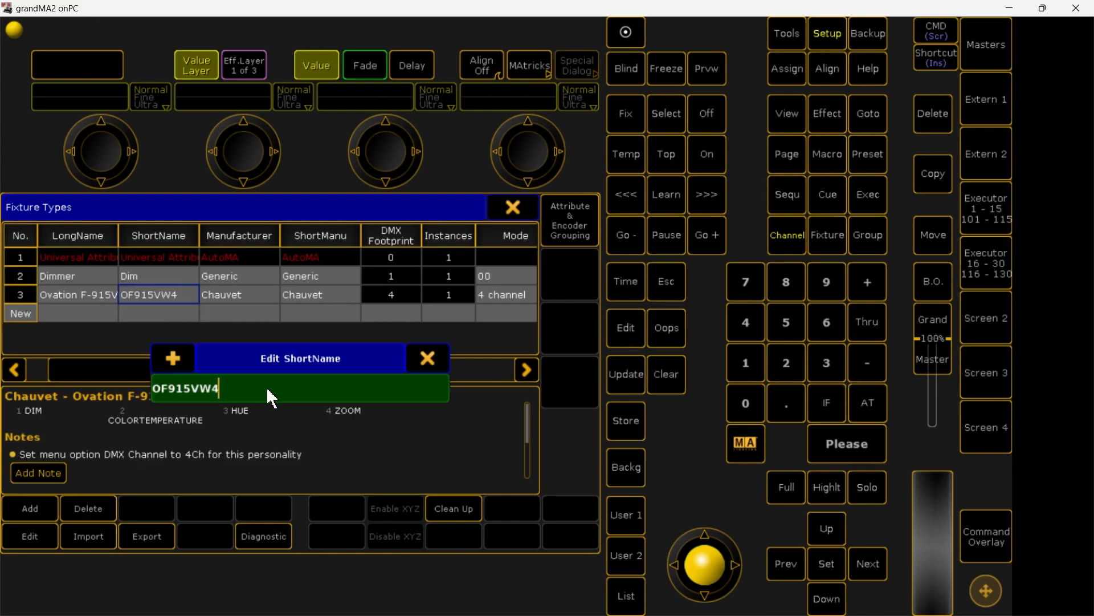
pyautogui.write('COLD')
pyautogui.press('Return')
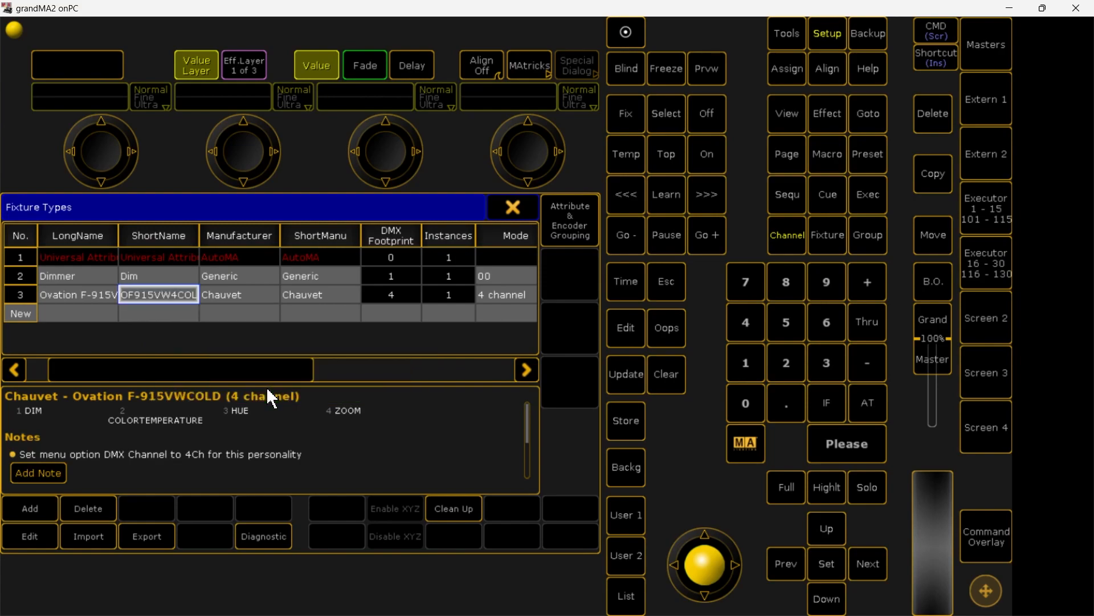
# Set the default value of the COLORTEMPERATURE channel to 100 in the Ovation F-915VWCOLD fixture type
pyautogui.click(31, 547)
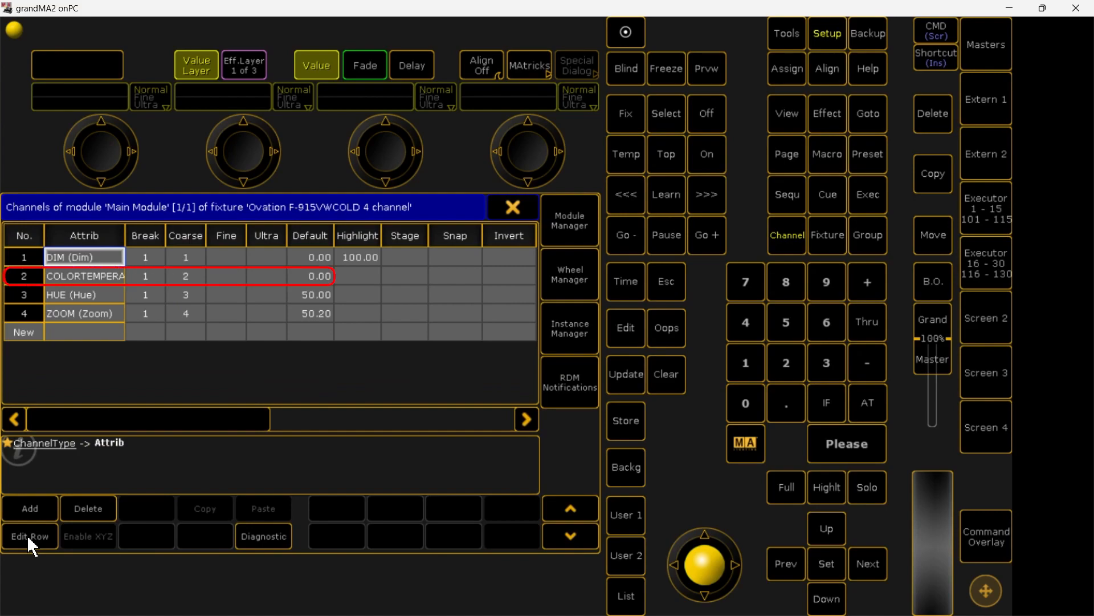
pyautogui.click(308, 277)
pyautogui.click(309, 273)
pyautogui.write('100')
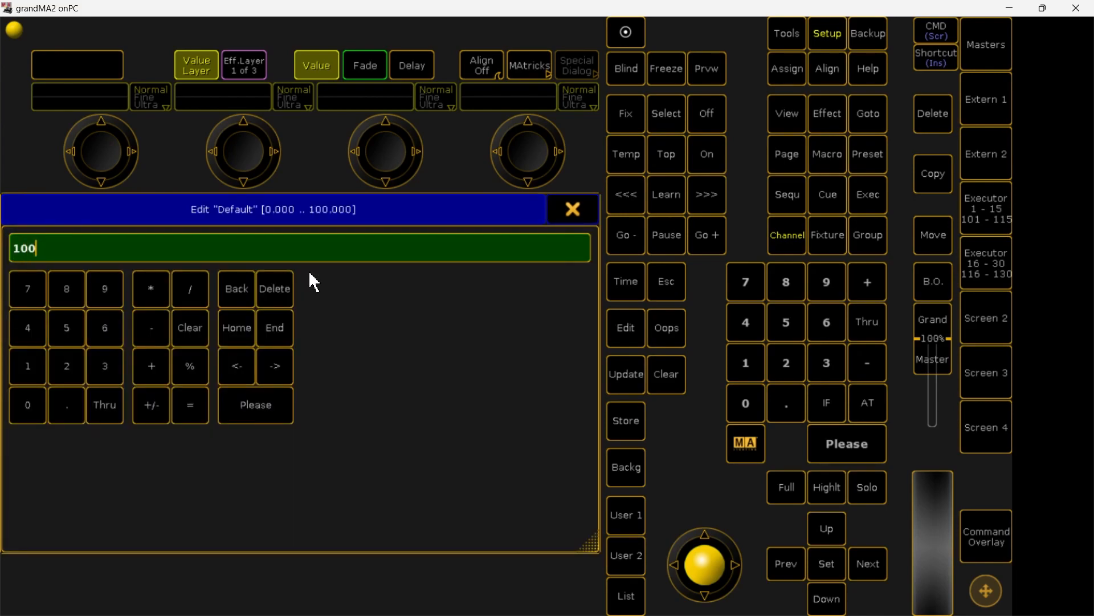
pyautogui.click(258, 412)
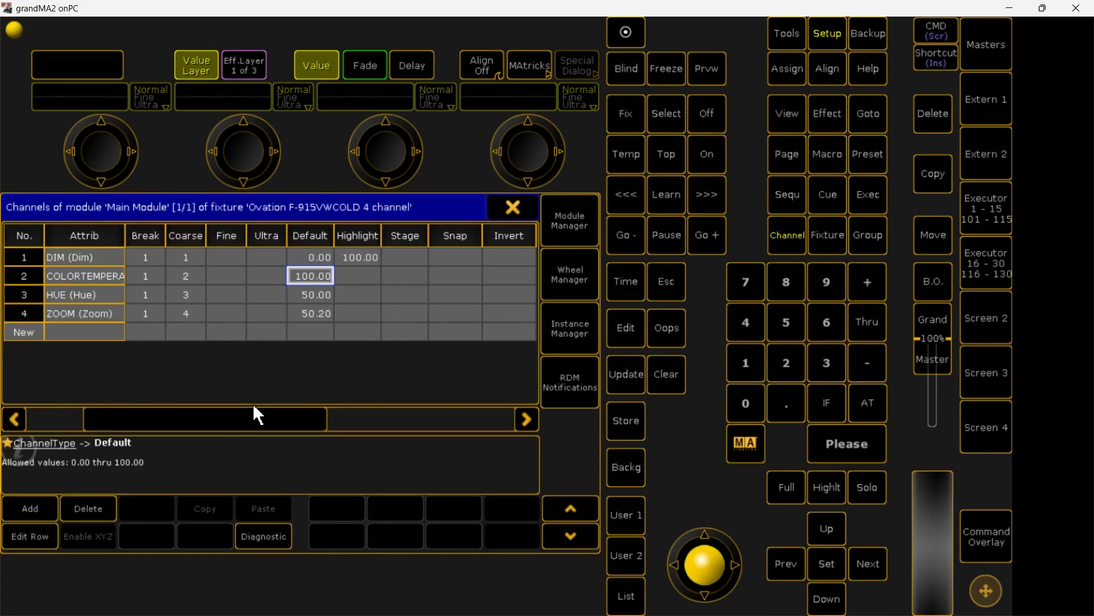
pyautogui.click(515, 210)
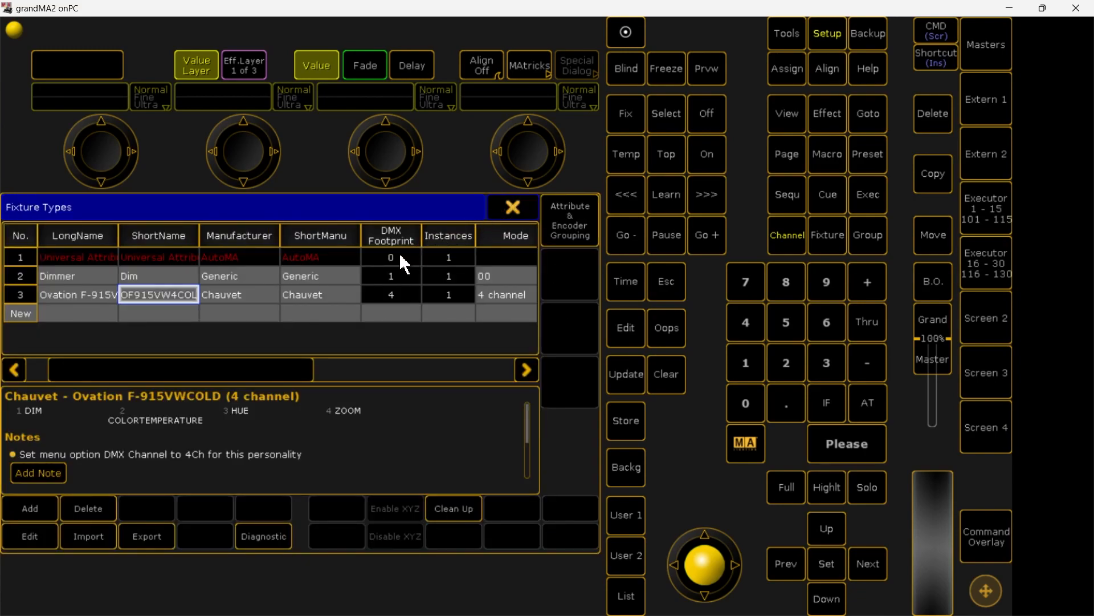
# Export the Ovation F-915VWCOLD fixture type to USB 1
pyautogui.click(159, 539)
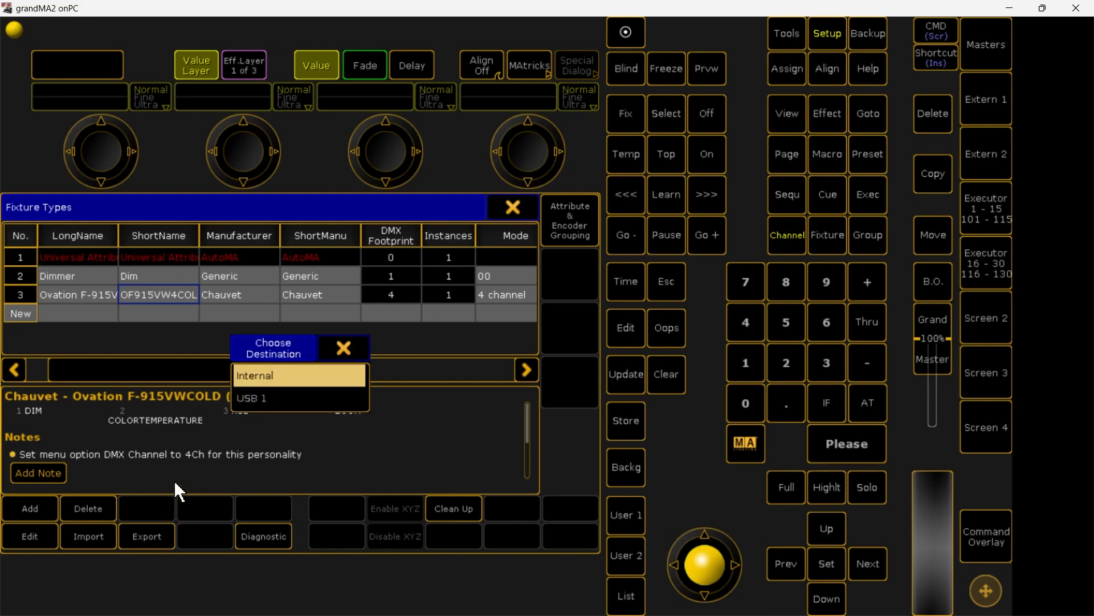
pyautogui.click(273, 400)
pyautogui.click(228, 399)
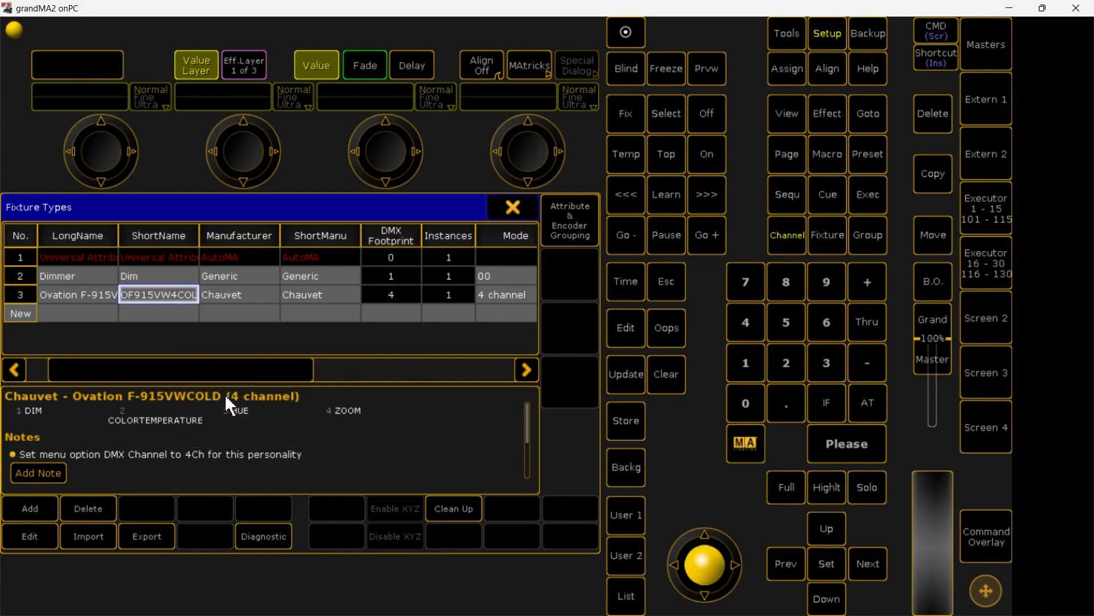
# Switch to File Explorer and check the exported fixture file in the gma2 library folder on the USB drive
pyautogui.hotkey('alt', 'Tab')
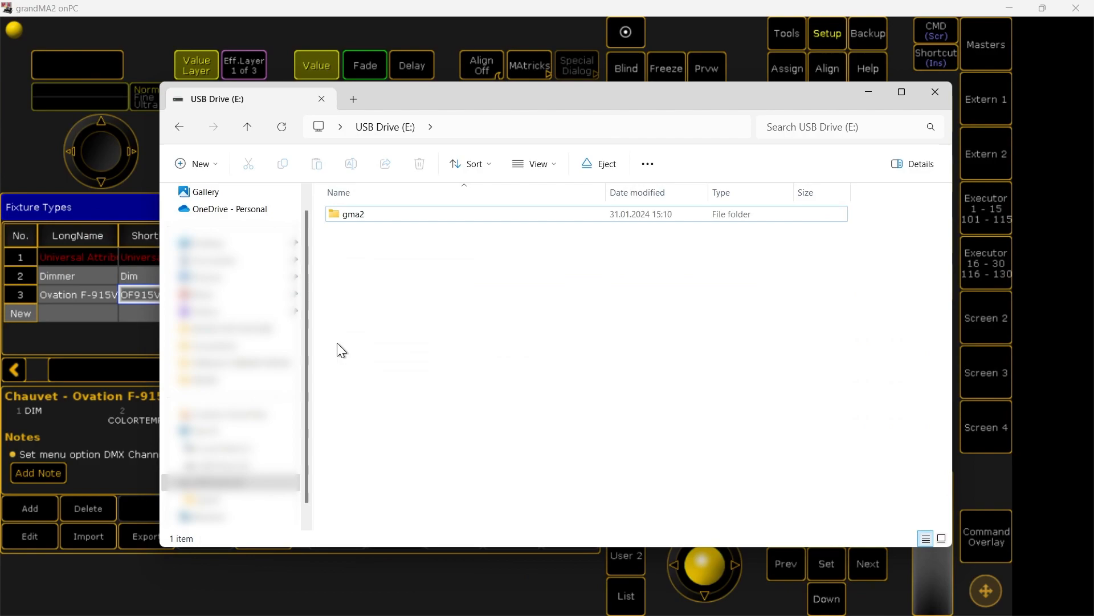
pyautogui.click(355, 215)
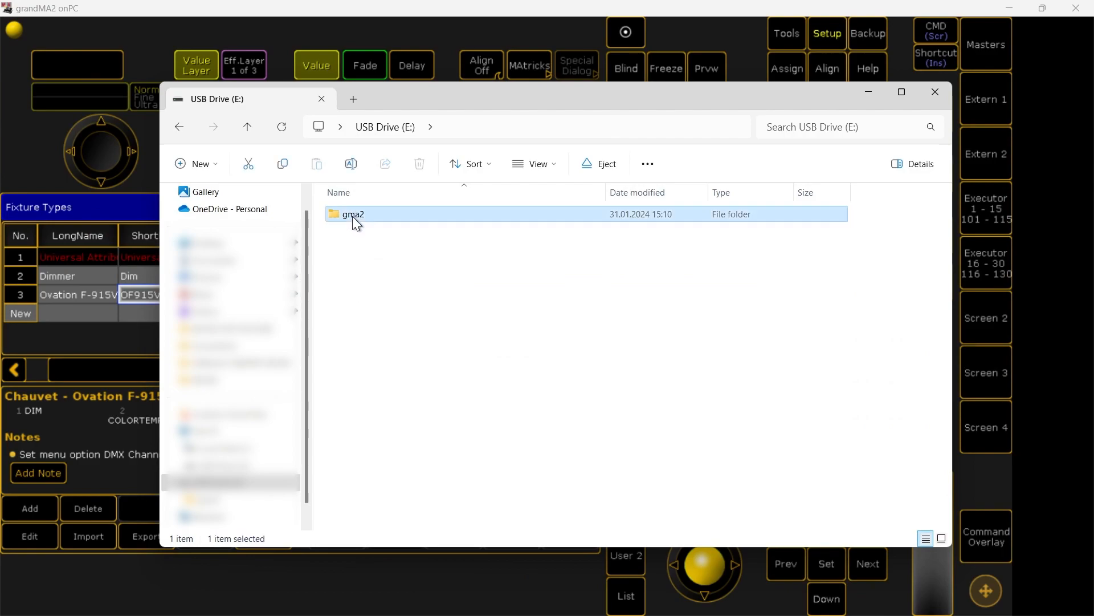
pyautogui.doubleClick(353, 216)
pyautogui.doubleClick(395, 279)
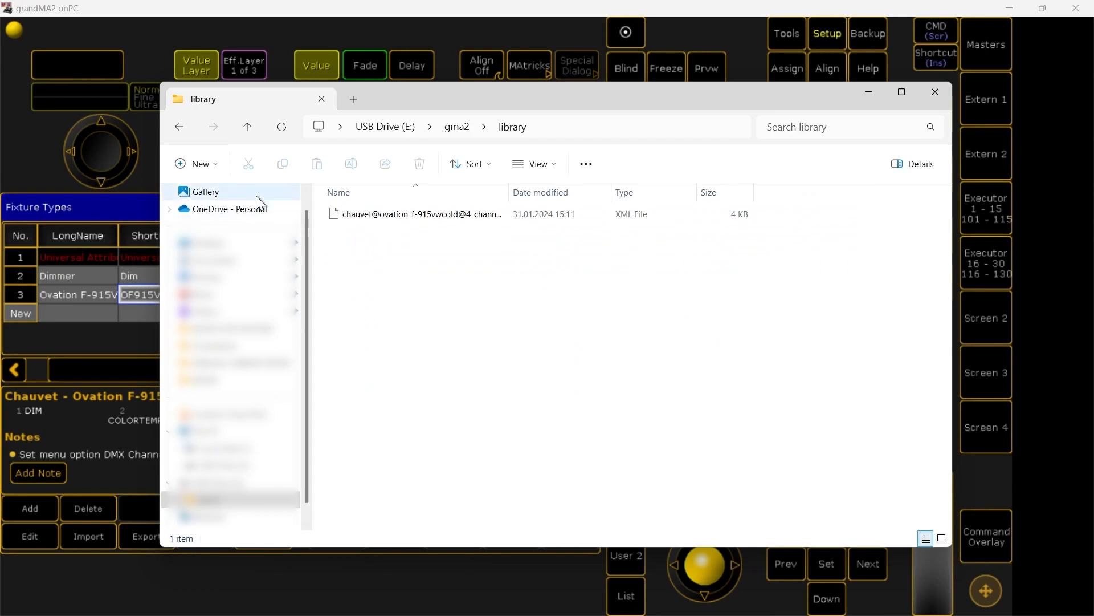
pyautogui.click(179, 127)
pyautogui.click(179, 127)
pyautogui.click(935, 92)
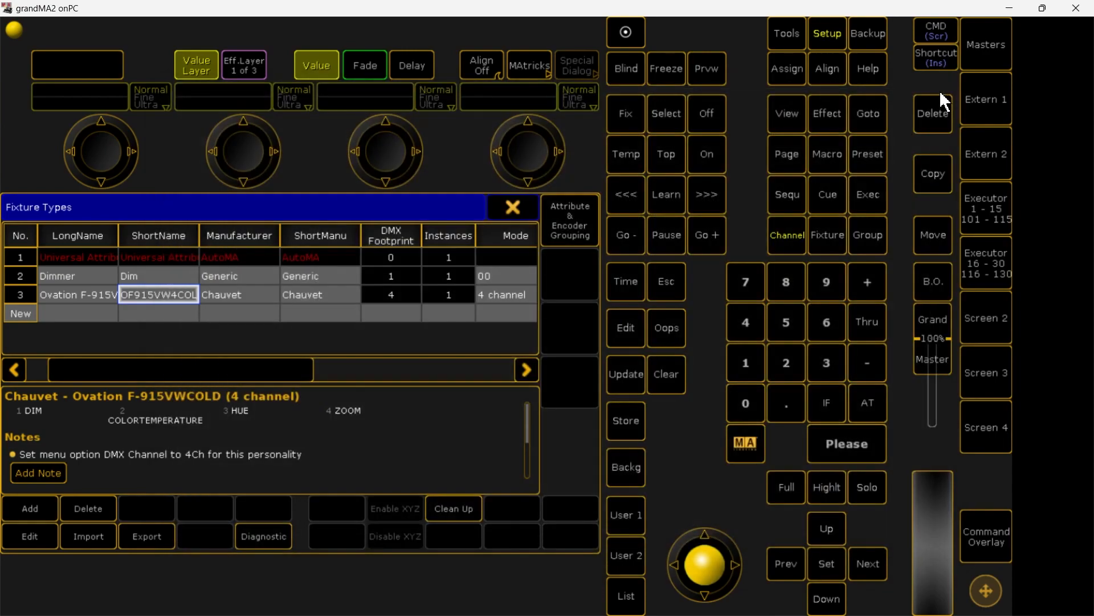
# Quit grandMA2 onPC
pyautogui.click(1076, 8)
pyautogui.click(308, 407)
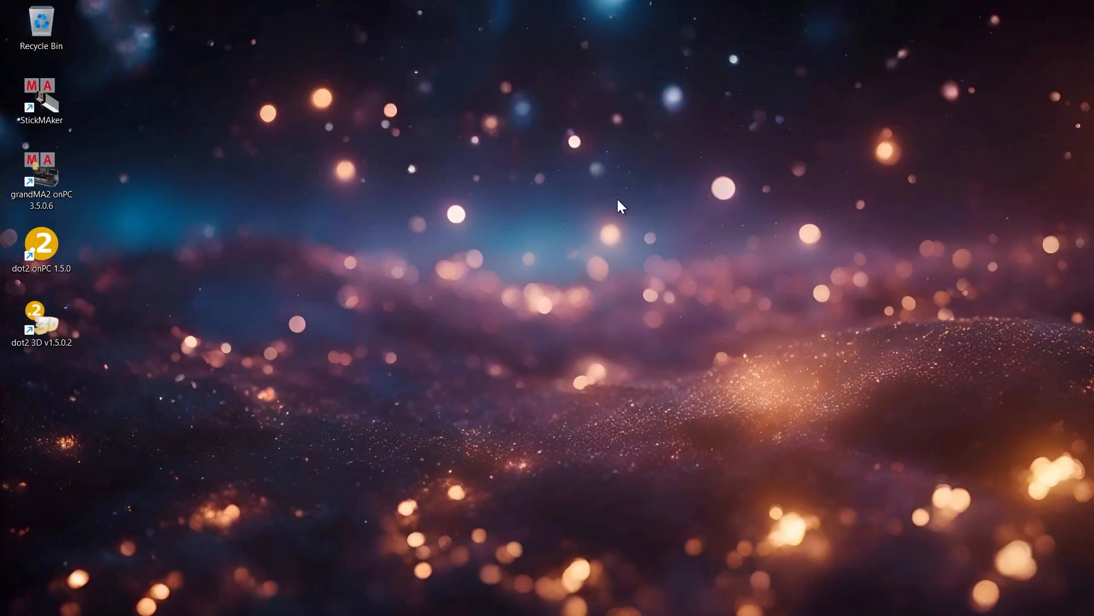
# Start dot2 onPC, begin adding a new fixture in the patch, and set USB 1 as the fixture library drive
pyautogui.doubleClick(41, 246)
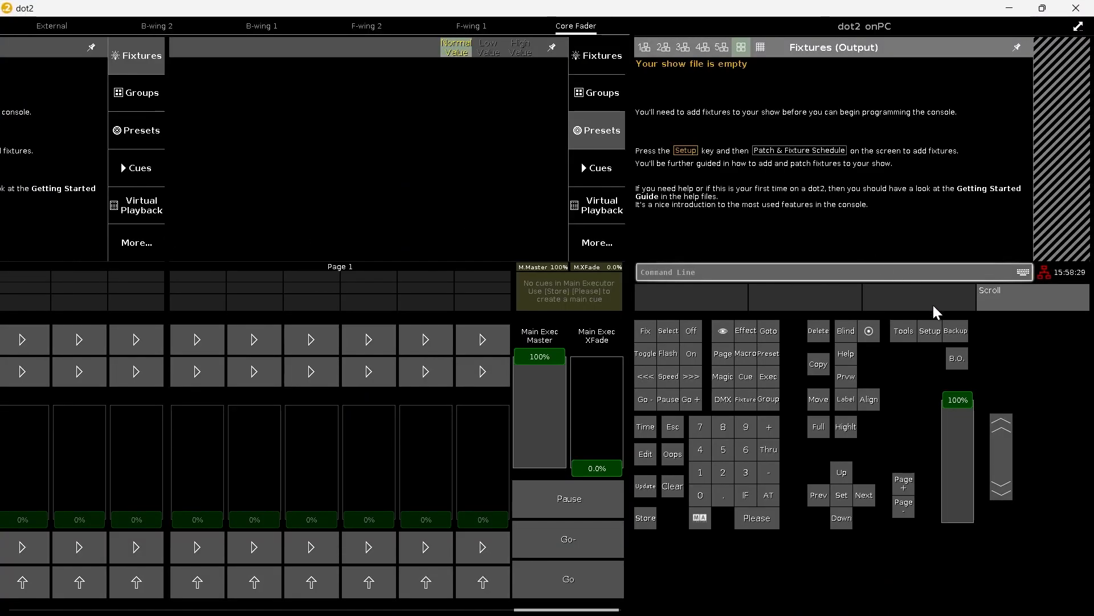
pyautogui.click(930, 330)
pyautogui.click(759, 100)
pyautogui.click(1059, 80)
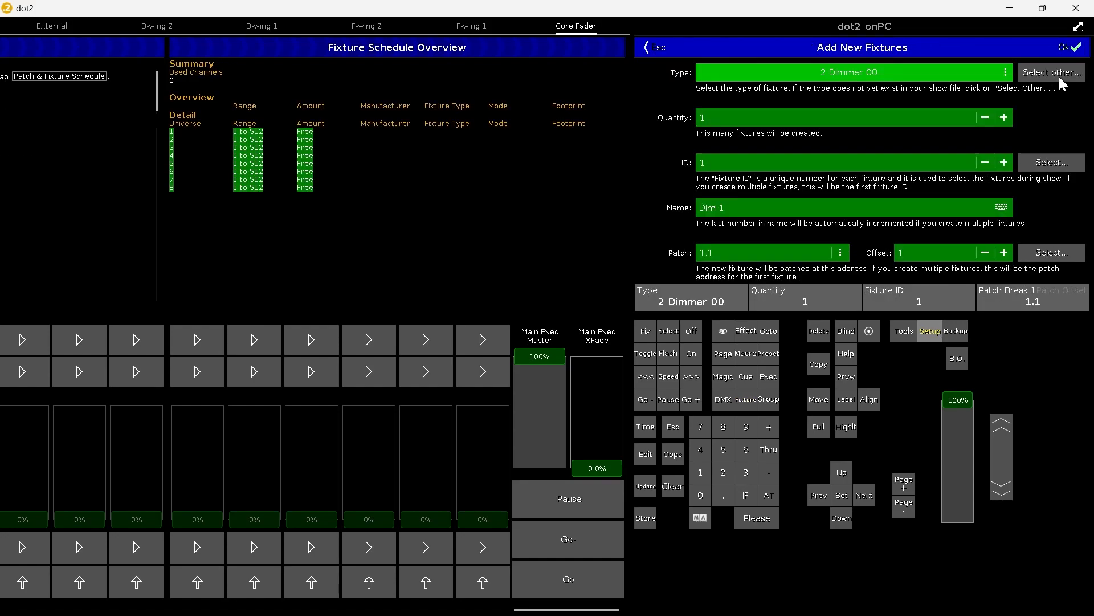
pyautogui.click(1059, 76)
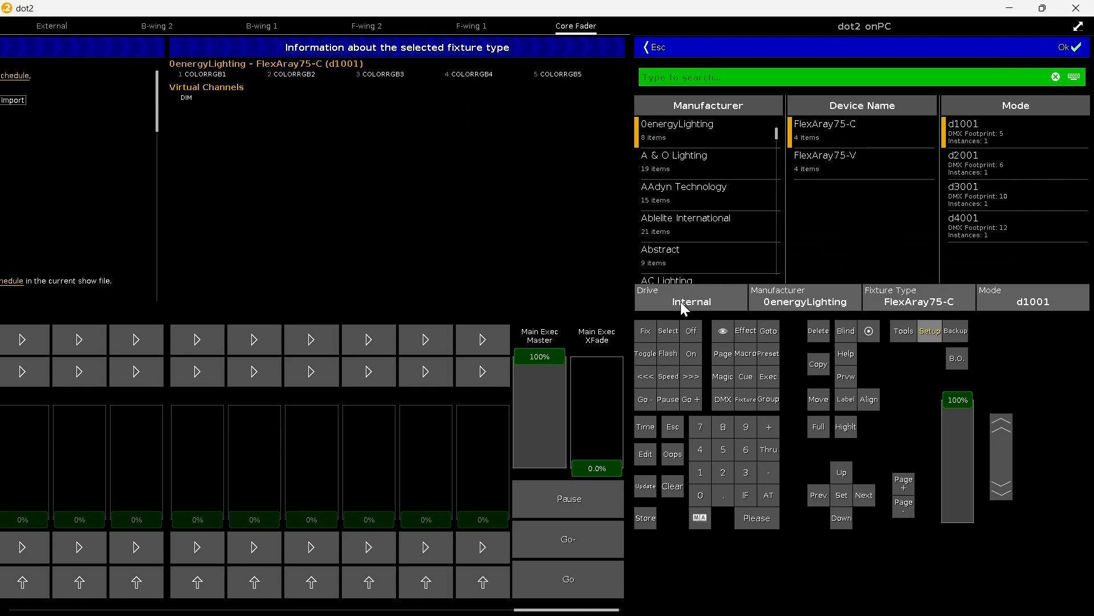
pyautogui.click(687, 285)
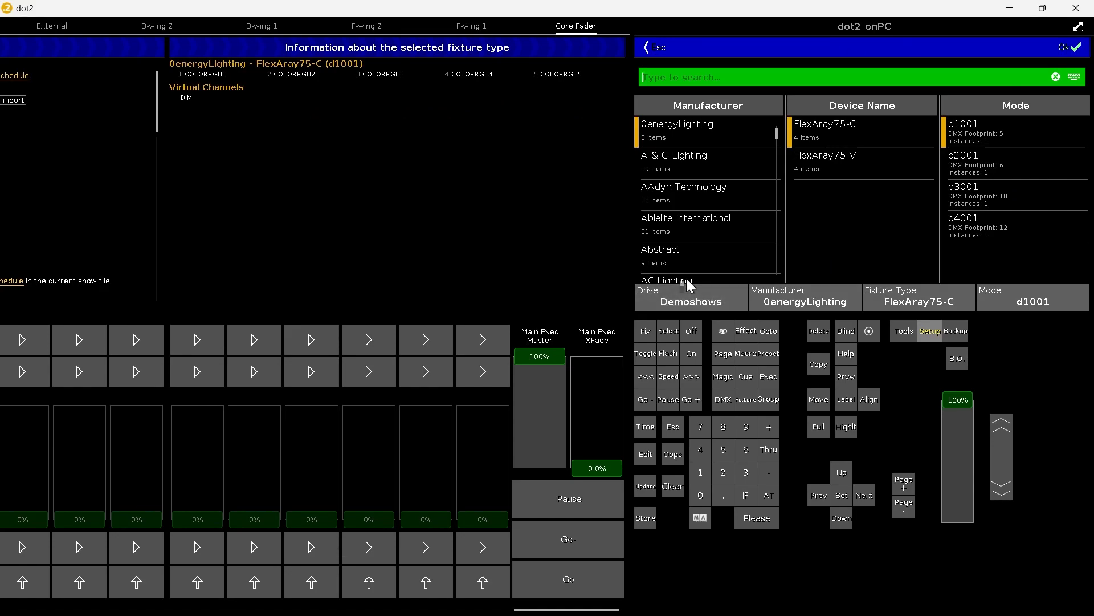
pyautogui.click(687, 285)
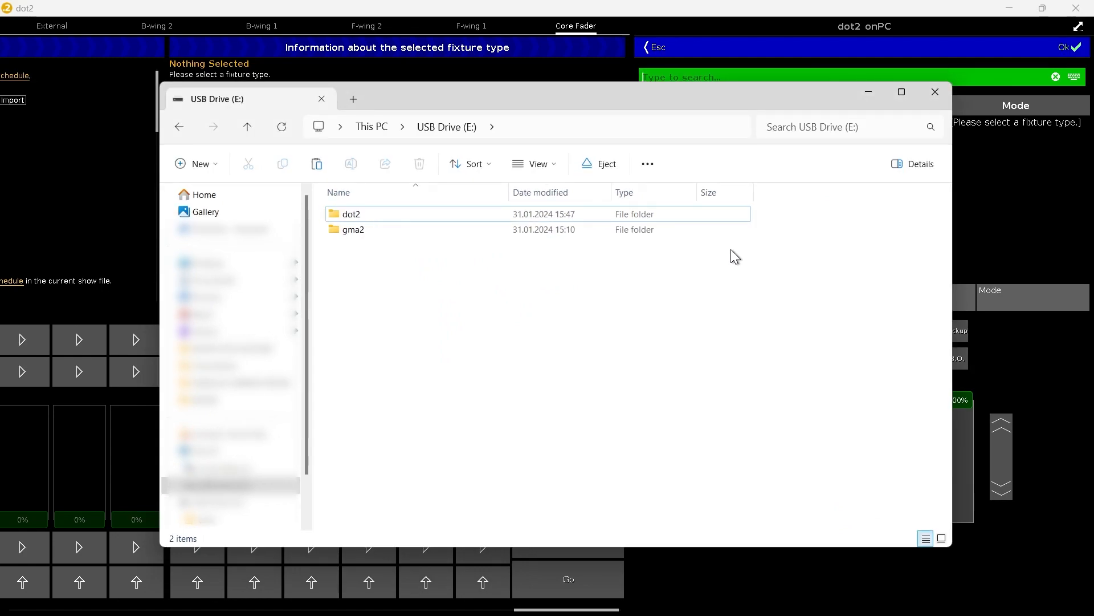
# Switch to File Explorer and copy the Chauvet Ovation F-915VWCOLD XML file from the gma2 library folder on the USB drive
pyautogui.doubleClick(392, 231)
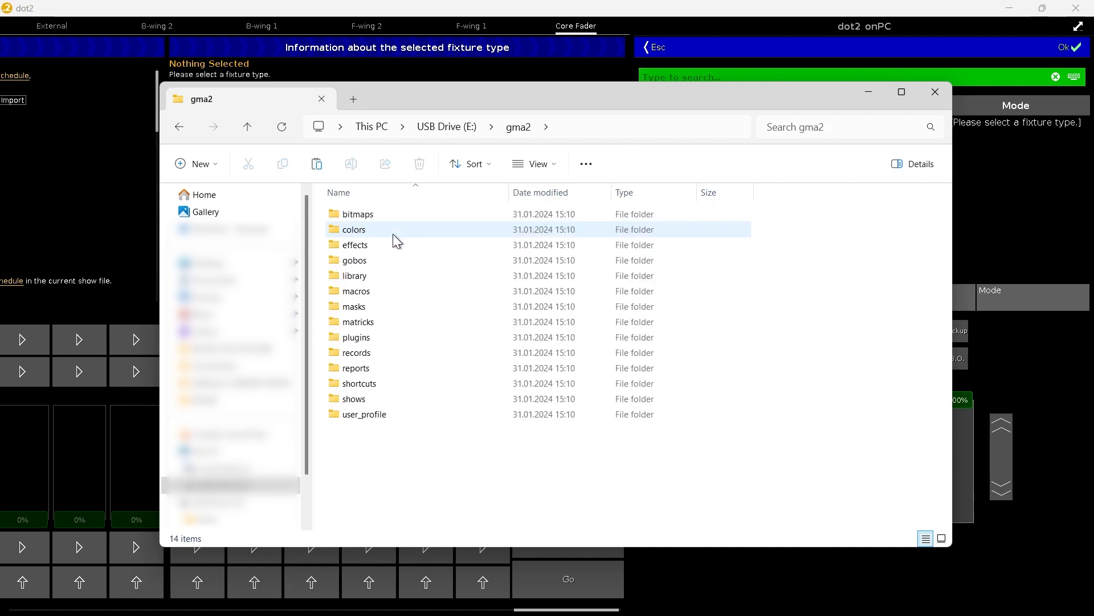
pyautogui.doubleClick(371, 277)
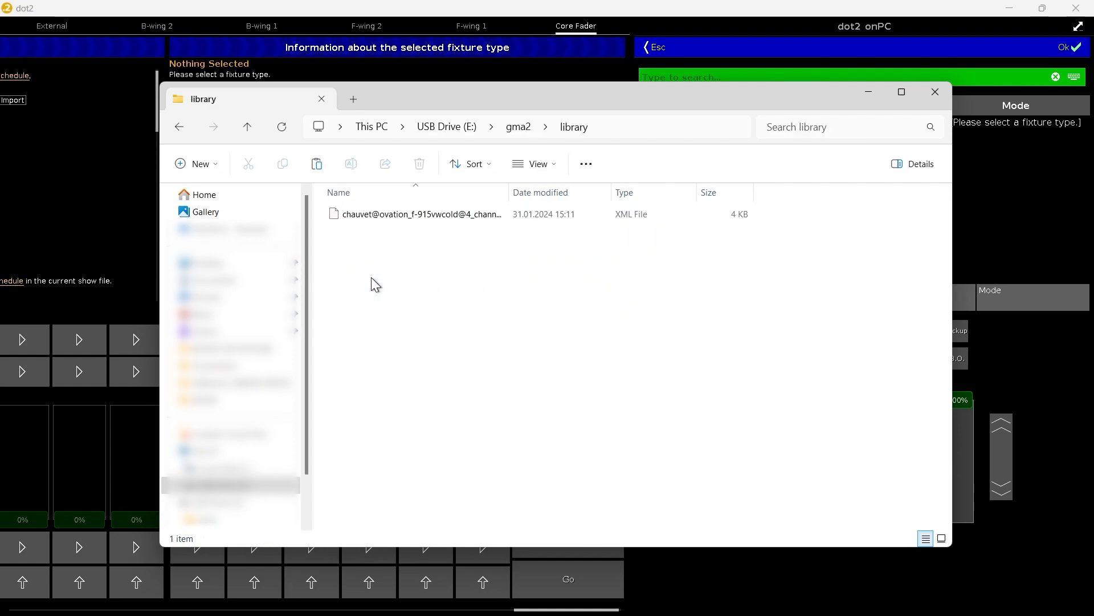
pyautogui.click(379, 217)
pyautogui.rightClick(380, 219)
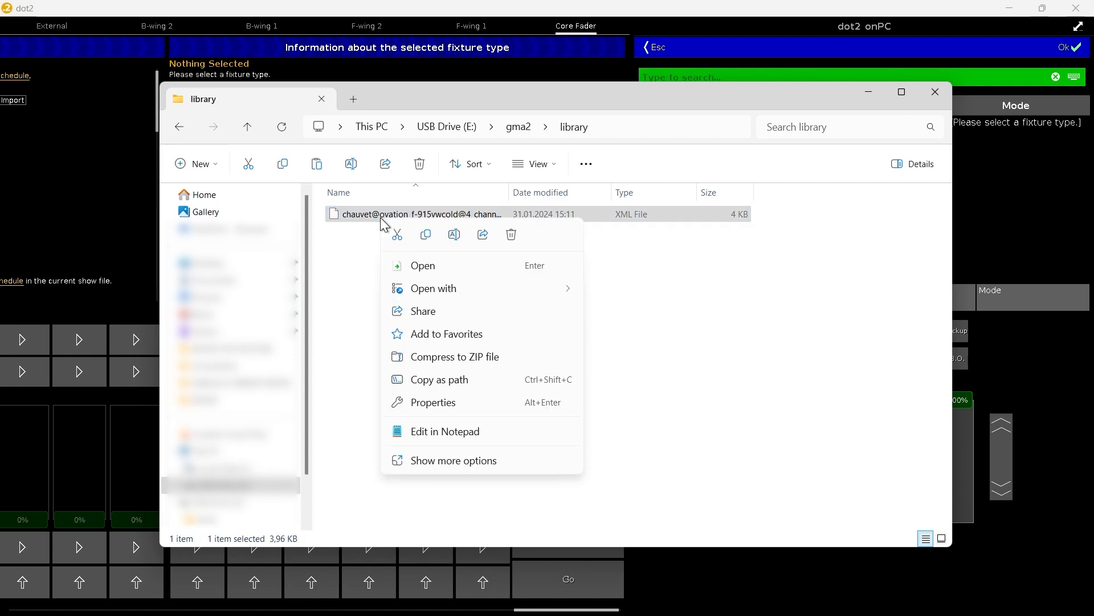
pyautogui.click(464, 462)
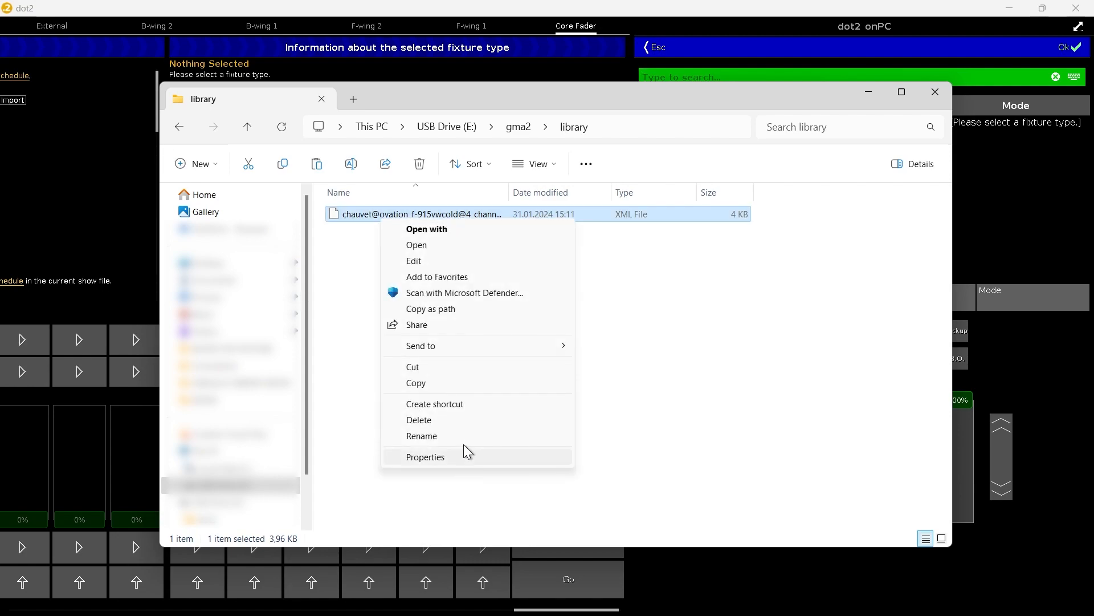
pyautogui.click(449, 383)
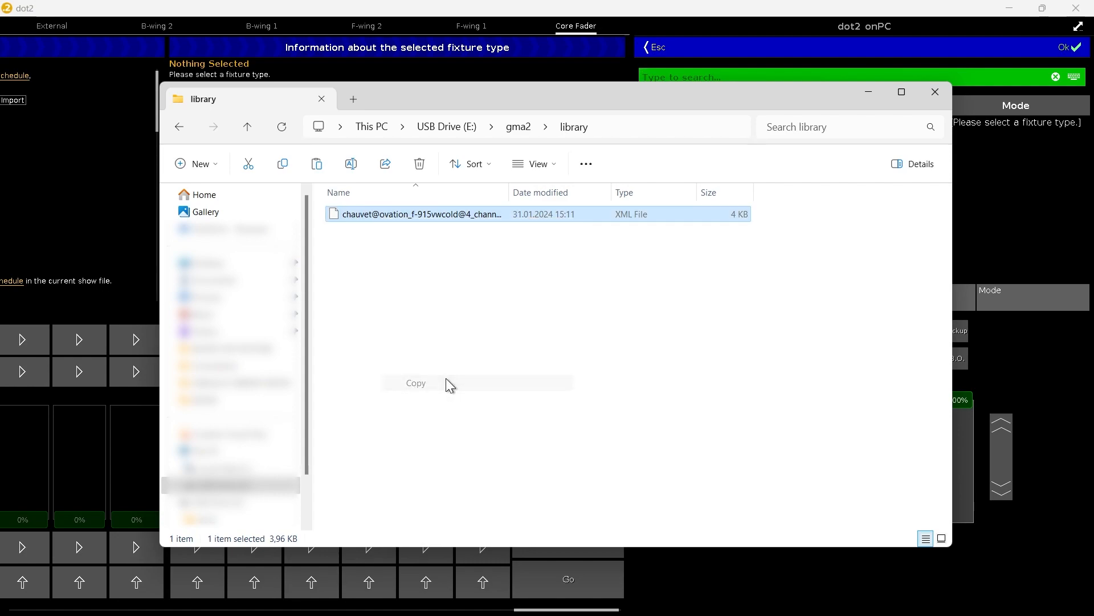
# Paste the copied fixture file into the dot2 library folder on the USB drive and close File Explorer
pyautogui.click(182, 127)
pyautogui.click(183, 127)
pyautogui.doubleClick(374, 215)
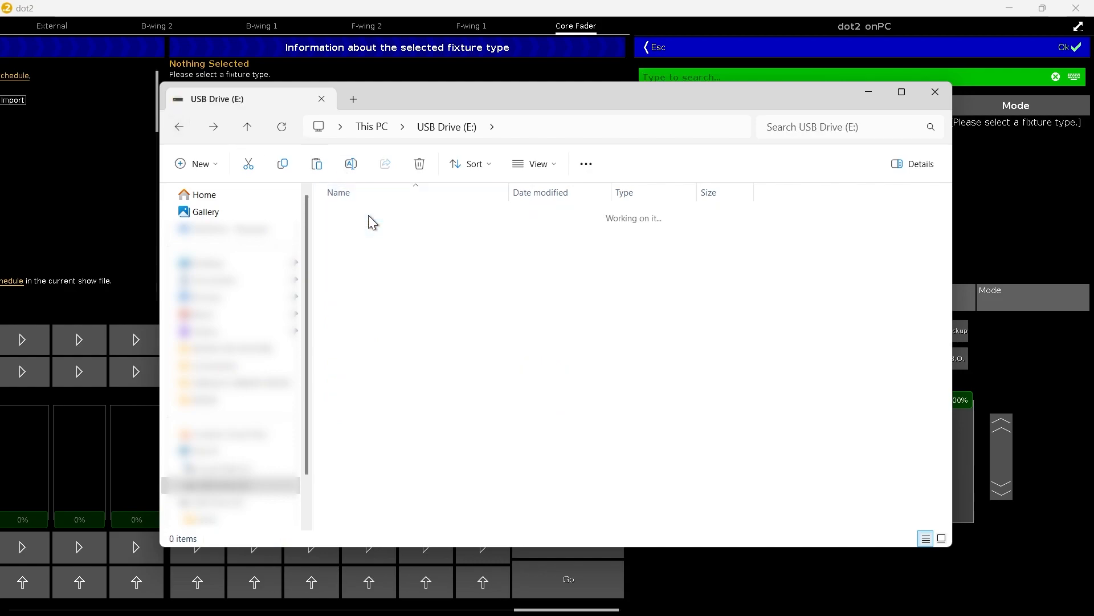
pyautogui.click(359, 278)
pyautogui.doubleClick(359, 278)
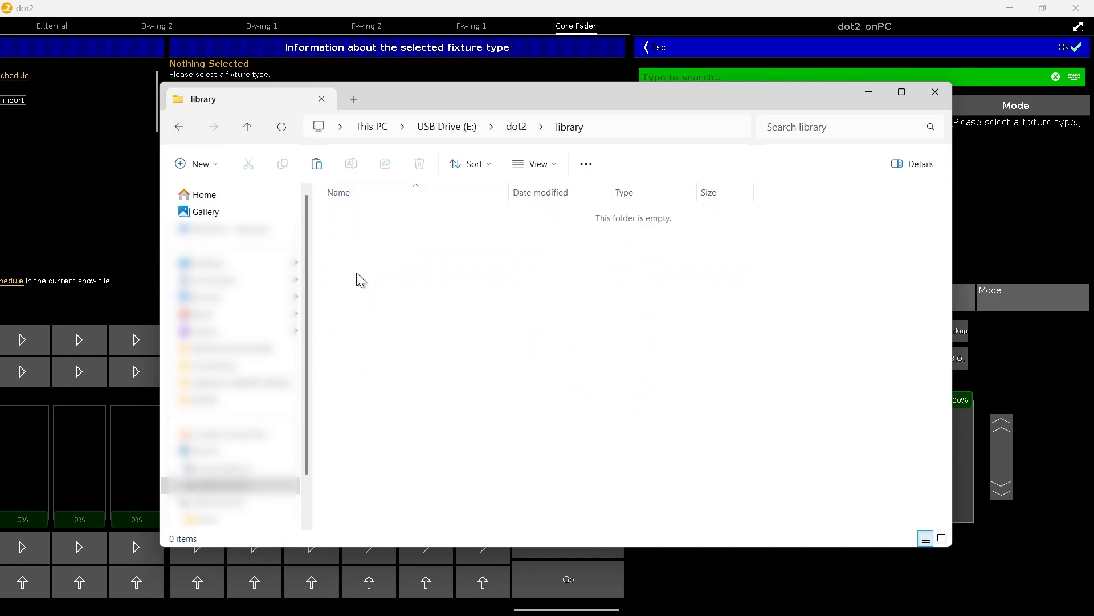
pyautogui.rightClick(359, 280)
pyautogui.click(428, 476)
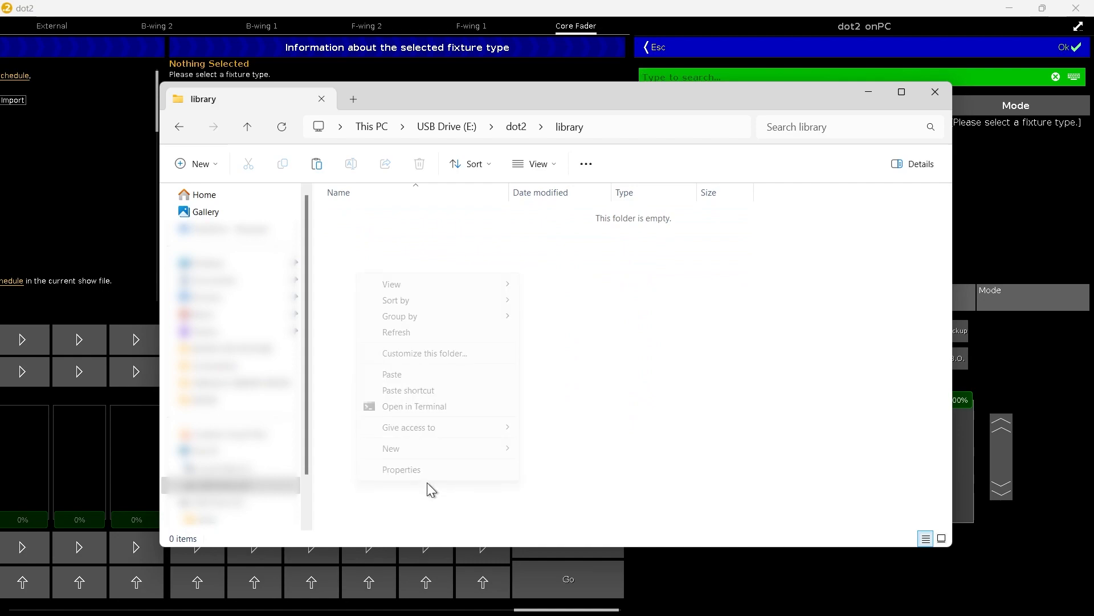
pyautogui.click(411, 368)
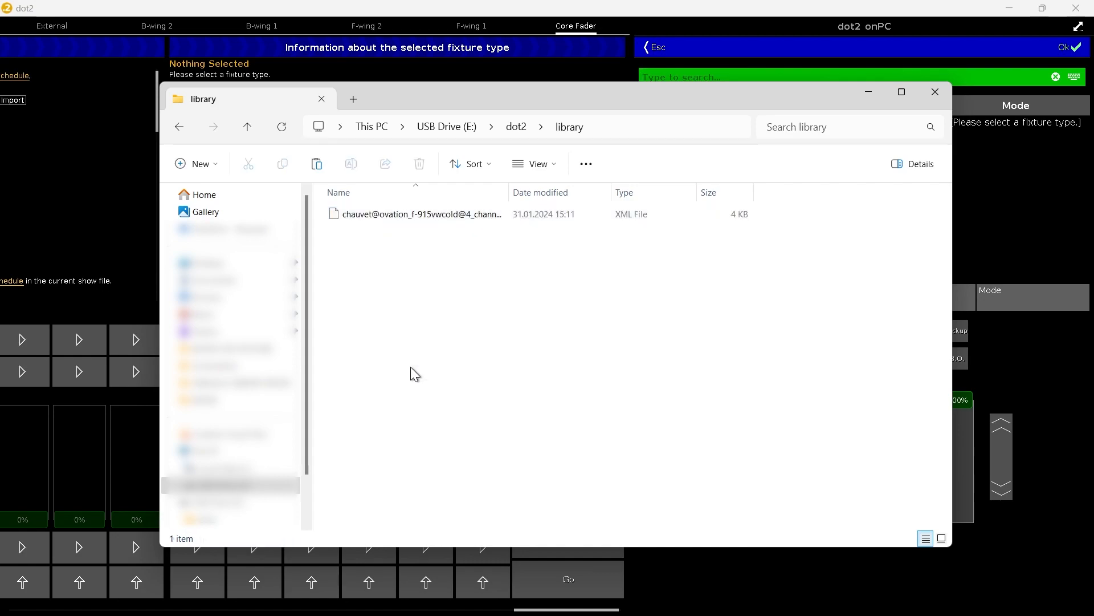
pyautogui.click(942, 95)
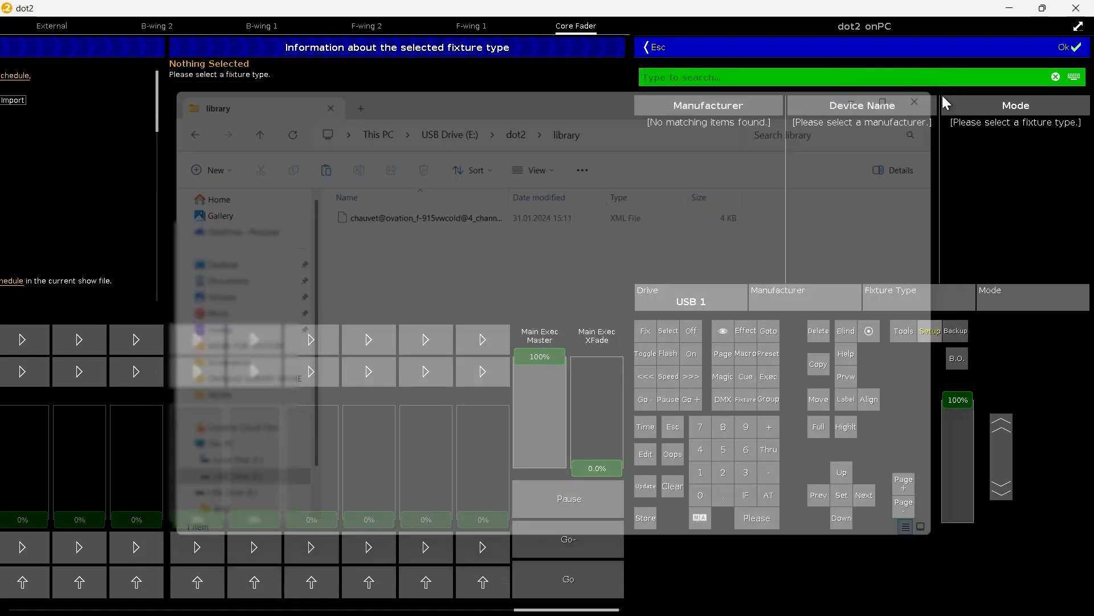
# Reload the USB 1 library, patch one Chauvet Ovation F-915VWCOLD 4 channel fixture as ID 1 at address 1.1, and apply all changes
pyautogui.click(651, 46)
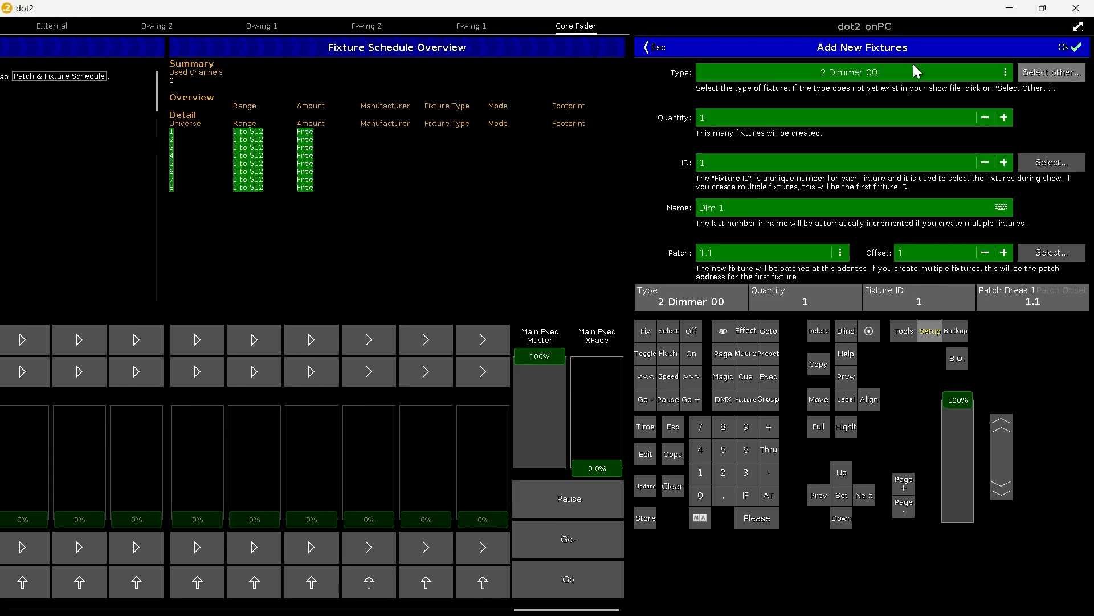
pyautogui.click(1052, 73)
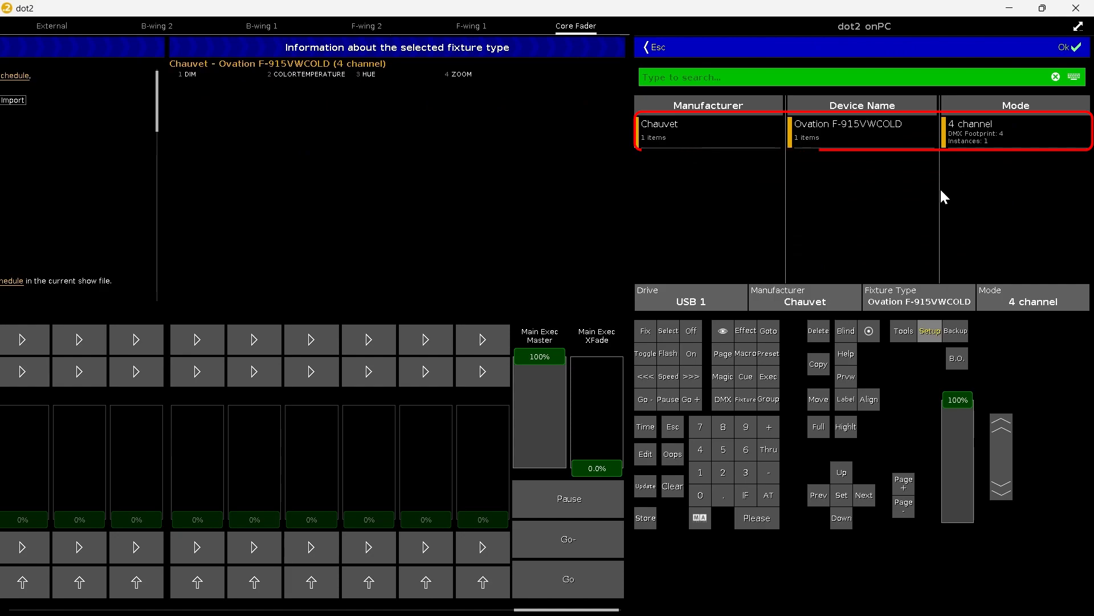
pyautogui.click(1081, 46)
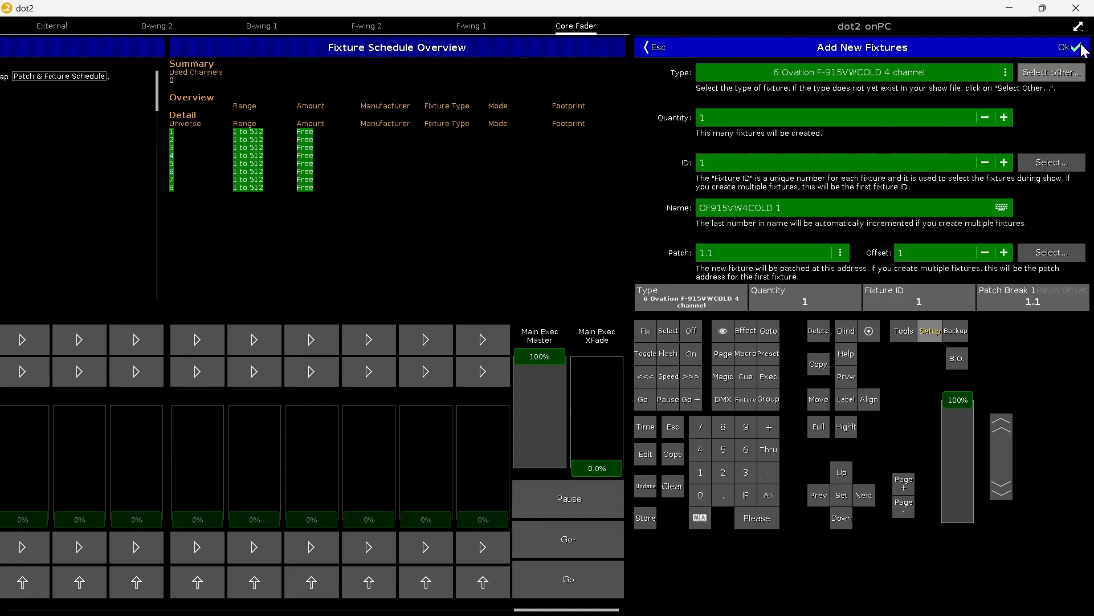
pyautogui.click(1082, 47)
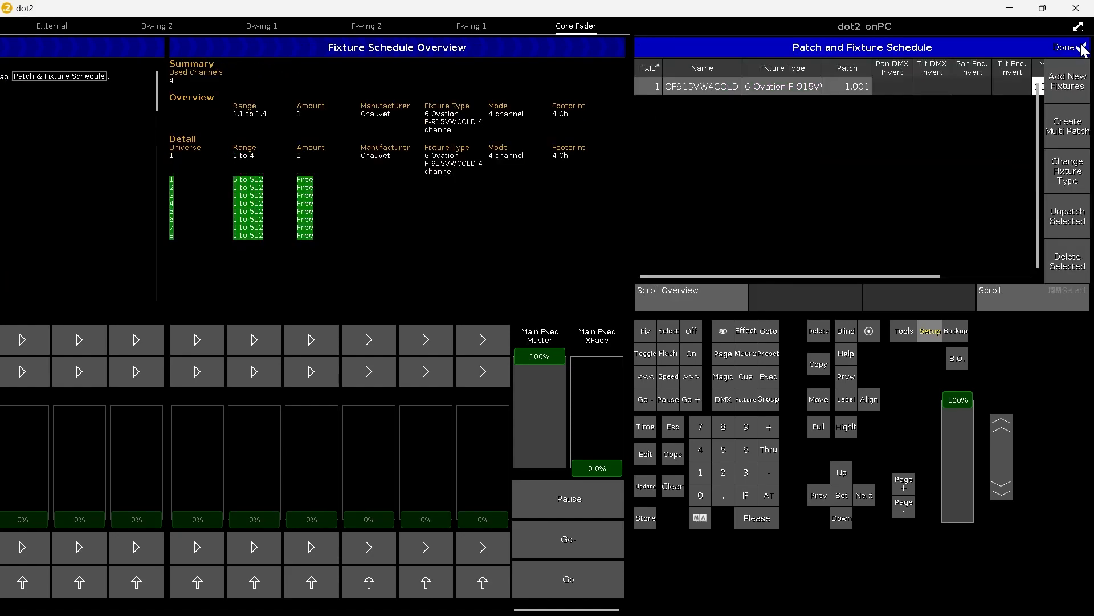
pyautogui.click(1078, 46)
pyautogui.click(1065, 212)
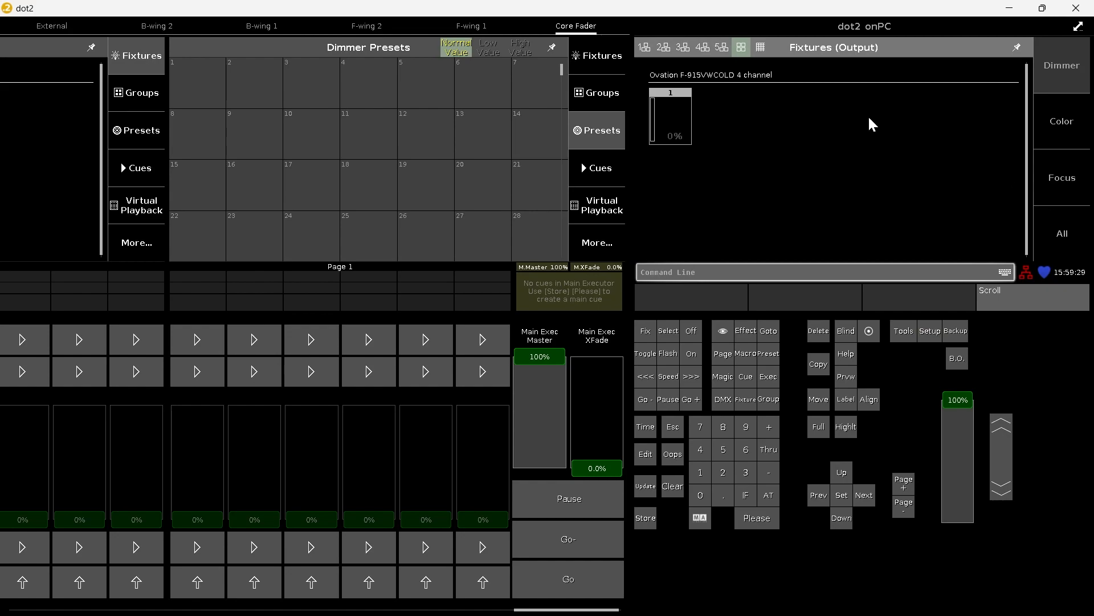
# Select fixture 1 and check its ColorTemperature default among the raw color values
pyautogui.click(672, 104)
pyautogui.click(1064, 121)
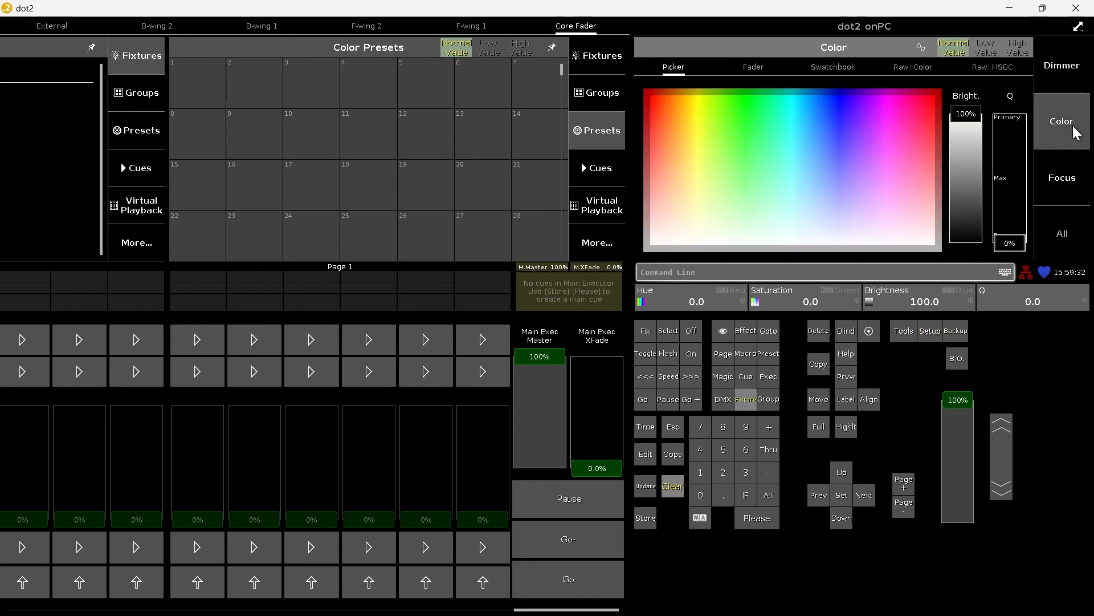
pyautogui.click(915, 70)
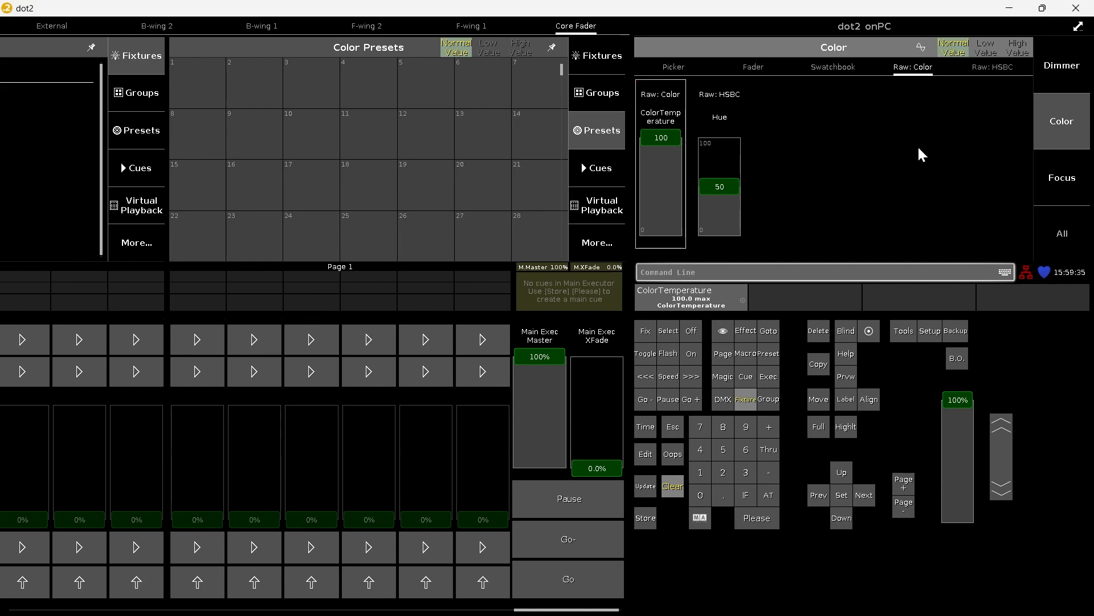
# Start adding another fixture and choose Chauvet Ovation F-915VW in 4 channel mode from the internal library, searching for "ovation f 915"
pyautogui.click(929, 333)
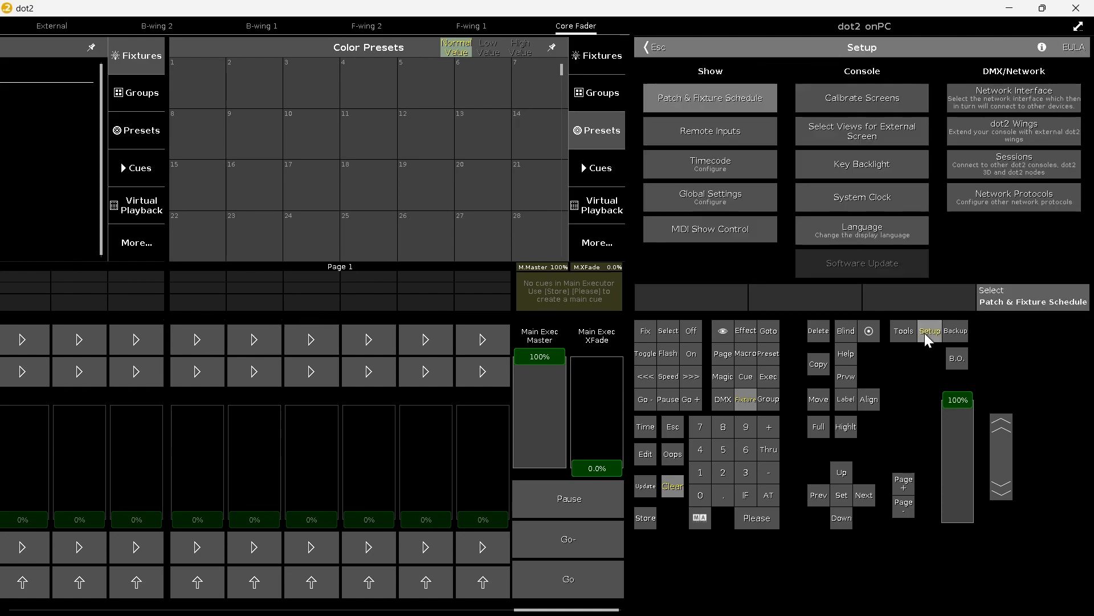
pyautogui.click(728, 92)
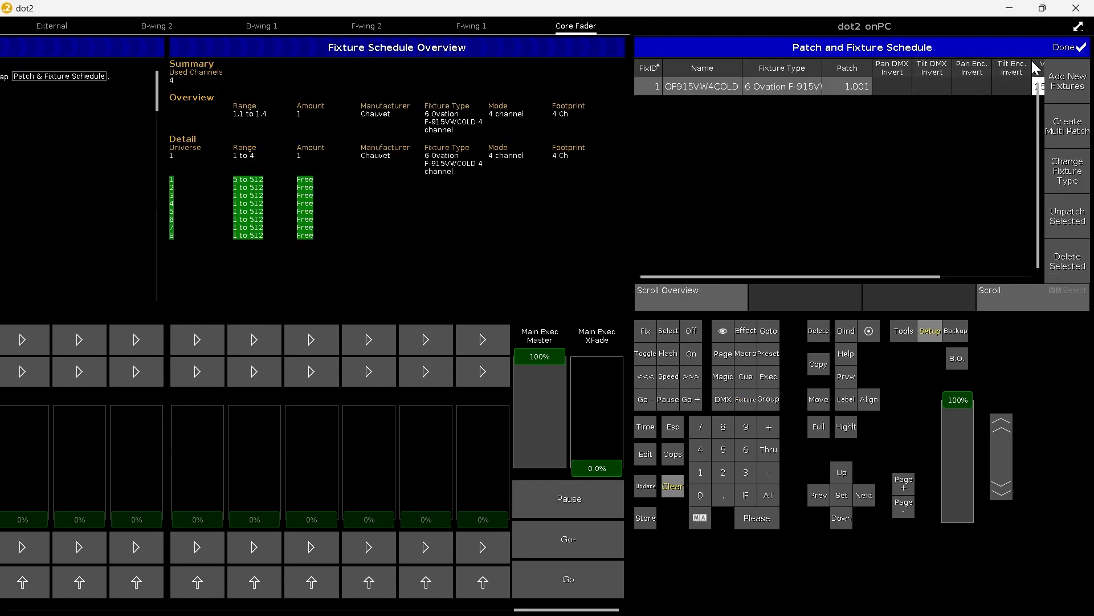
pyautogui.click(1081, 85)
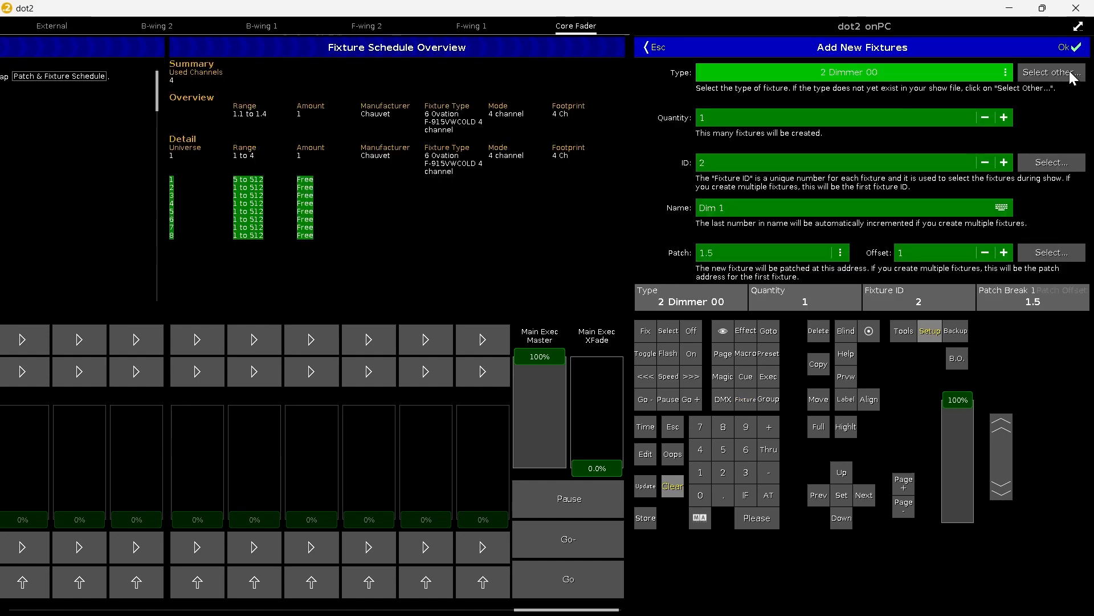
pyautogui.click(1074, 74)
pyautogui.click(712, 289)
pyautogui.write('ovation f')
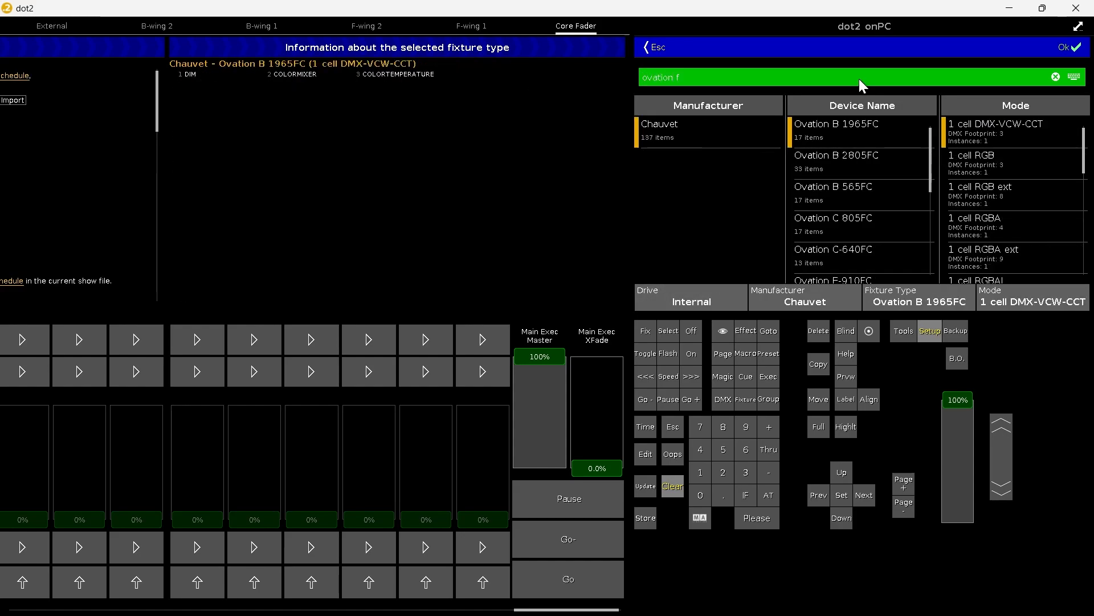
pyautogui.write(' 915')
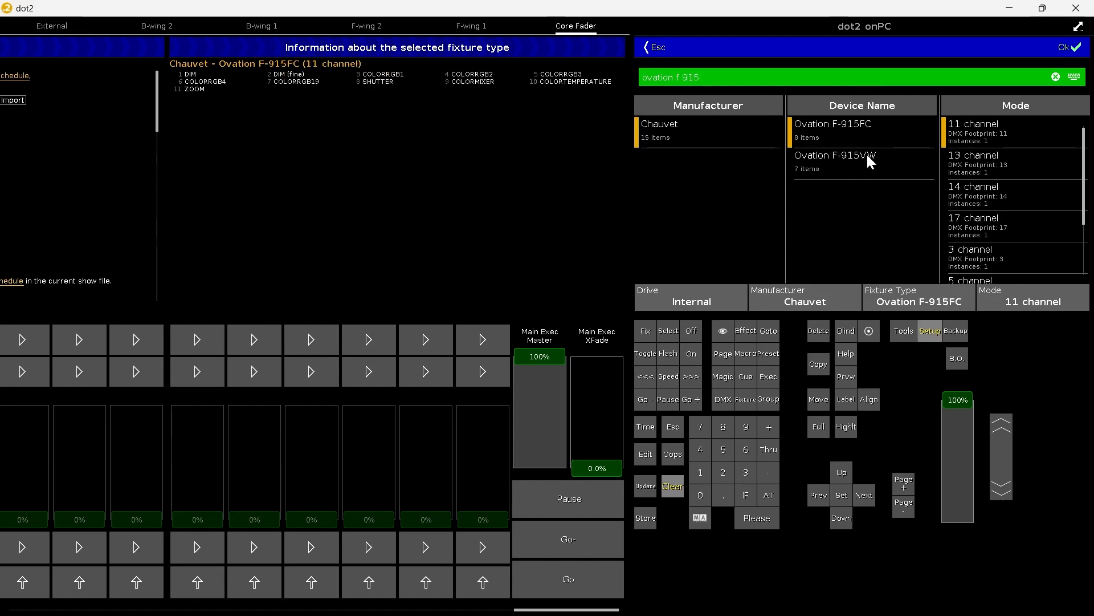
pyautogui.click(870, 162)
pyautogui.click(1018, 227)
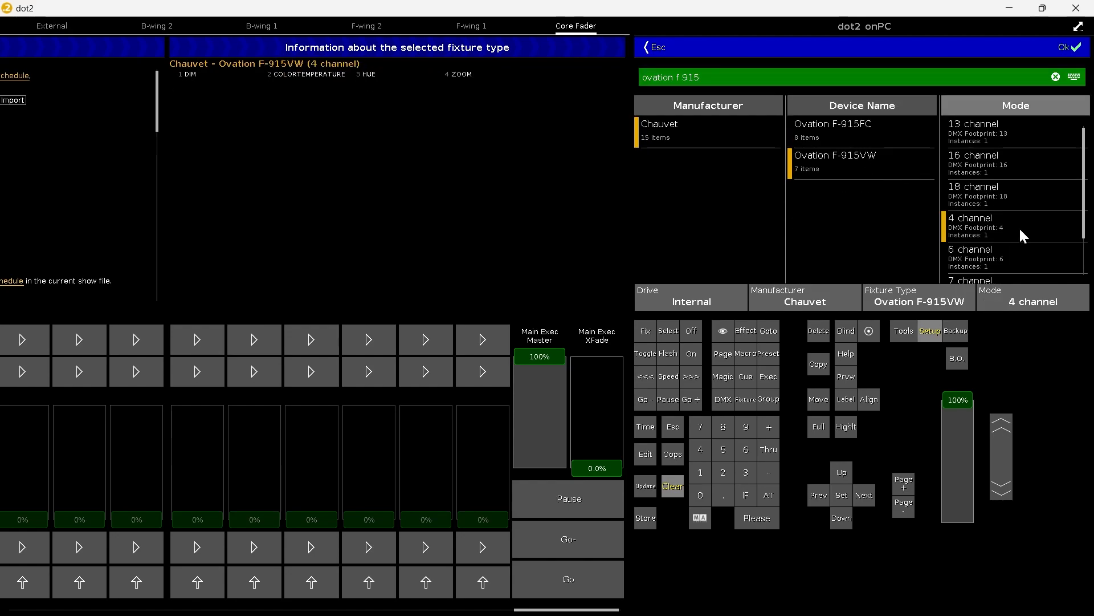
pyautogui.click(1076, 49)
# Create the Ovation F-915VW as fixture ID 2 at address 1.5 and apply all patch changes
pyautogui.click(1076, 49)
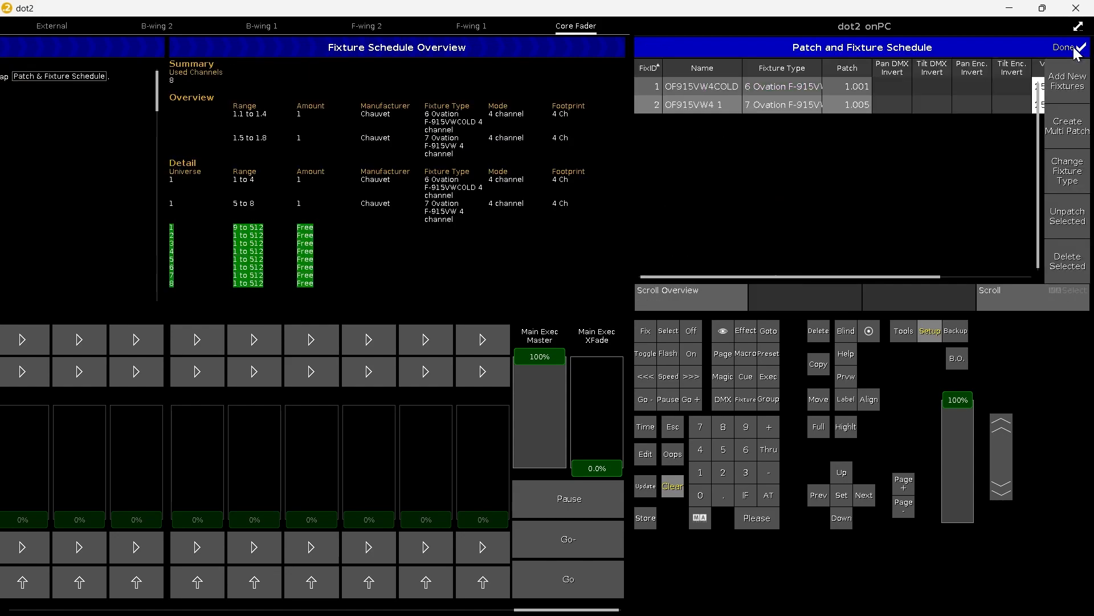
pyautogui.click(1076, 50)
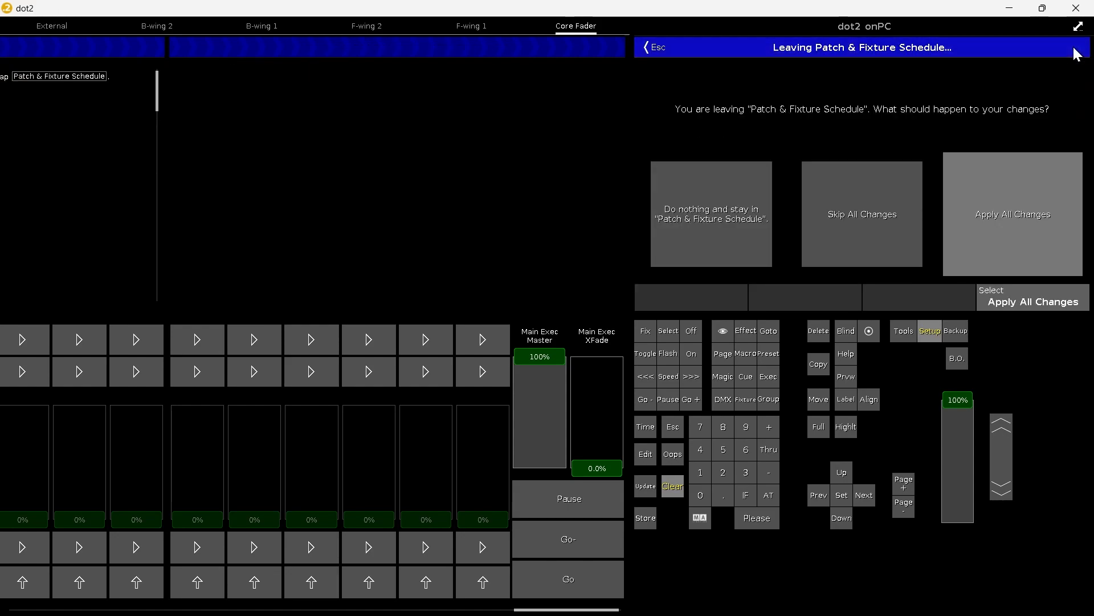
pyautogui.click(1046, 246)
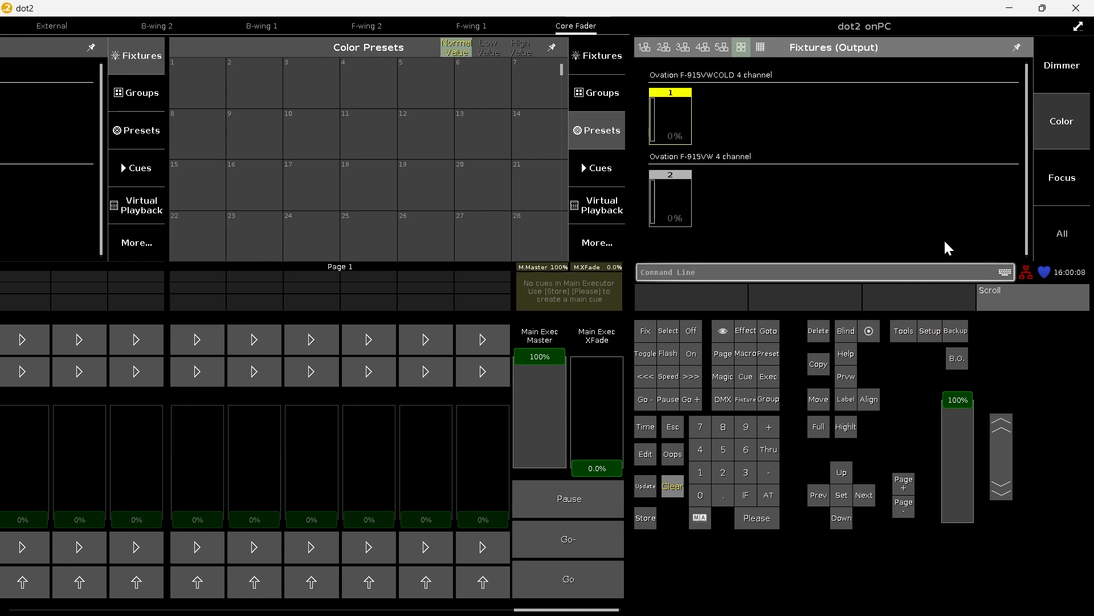
# Clear the fixture selection, select fixture 2, and check its ColorTemperature default among the raw color values
pyautogui.click(672, 486)
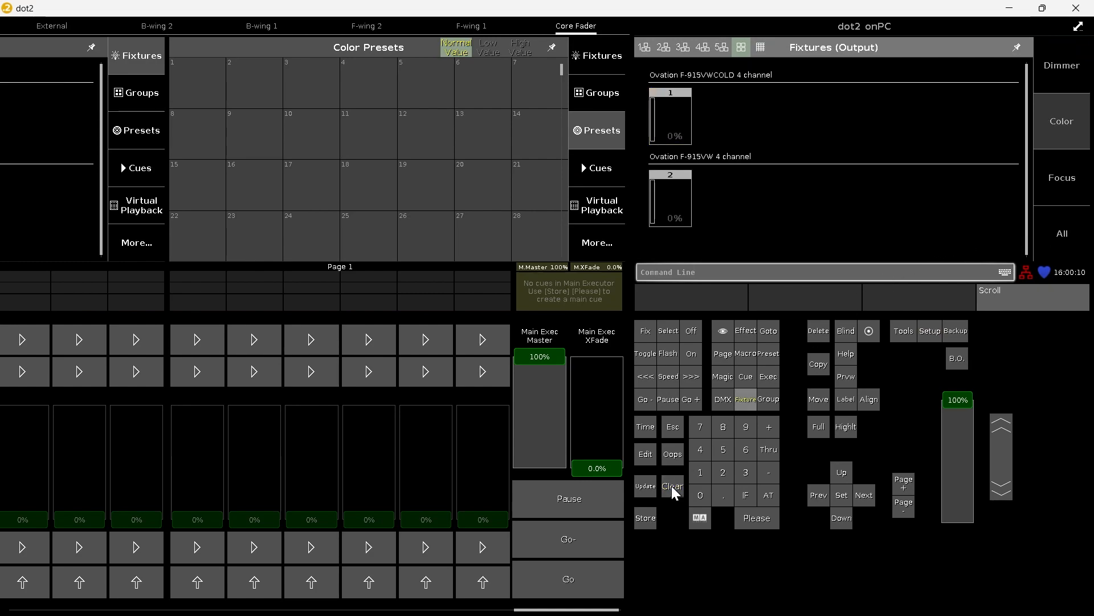
pyautogui.click(671, 188)
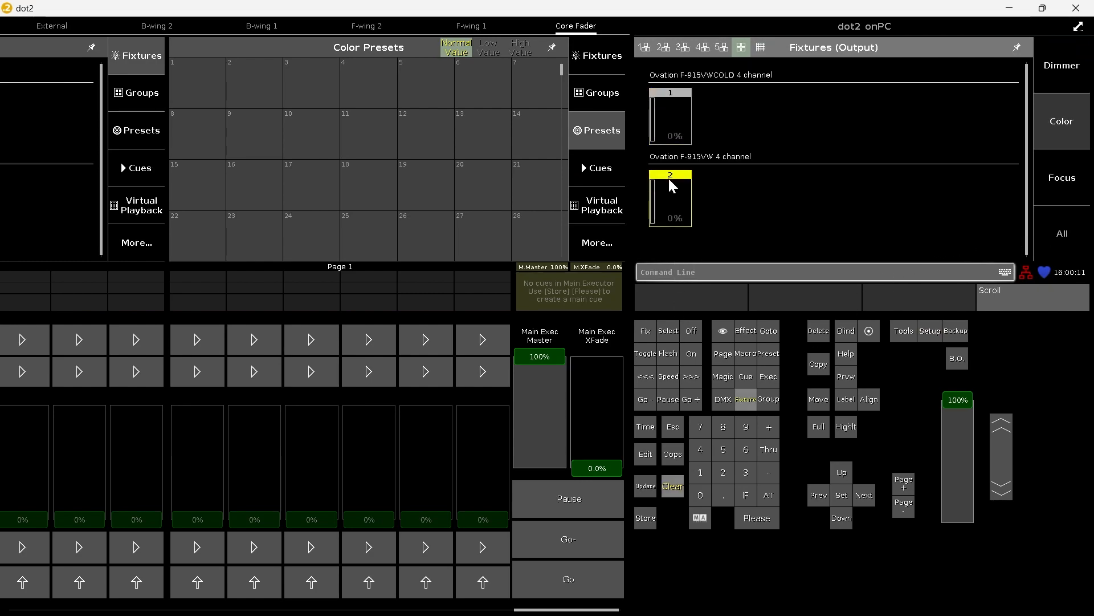
pyautogui.click(1079, 122)
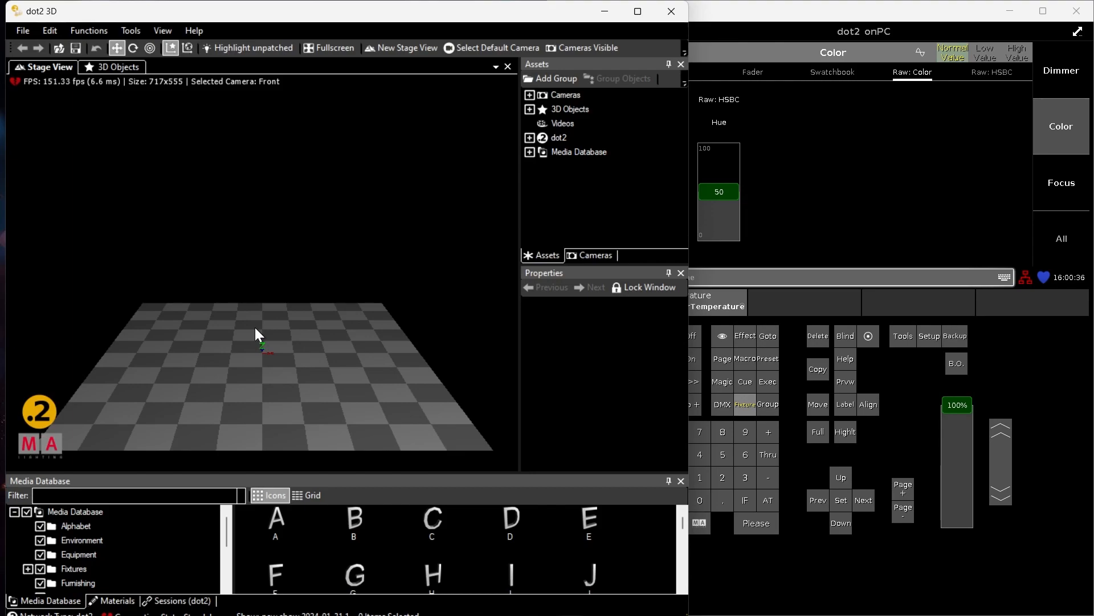
# Look for the 3D station among the devices that can be added to the network session in dot2 onPC
pyautogui.click(934, 335)
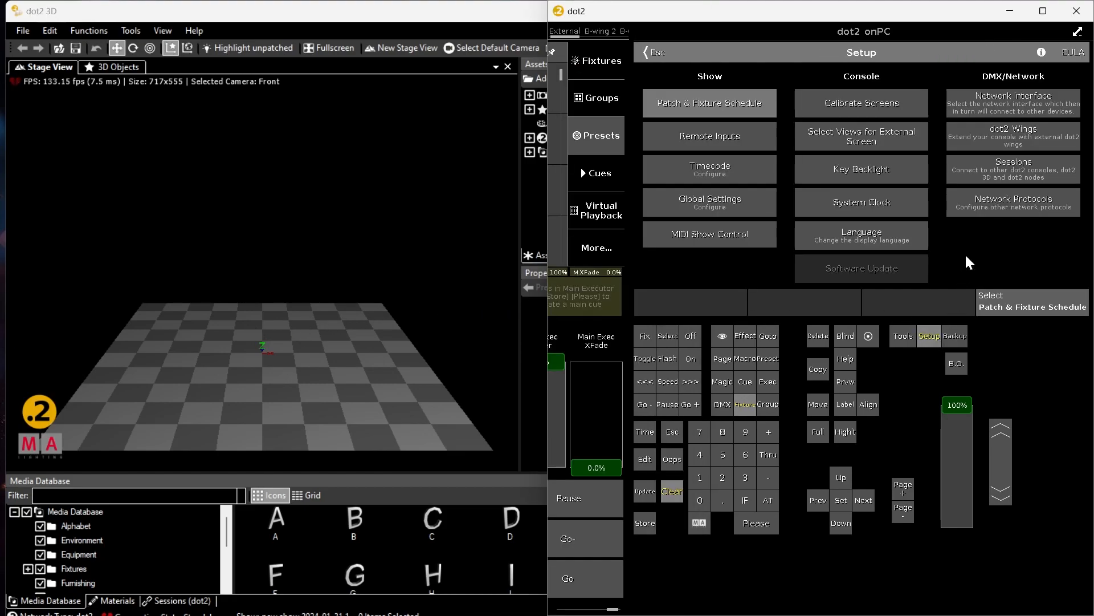
pyautogui.click(986, 171)
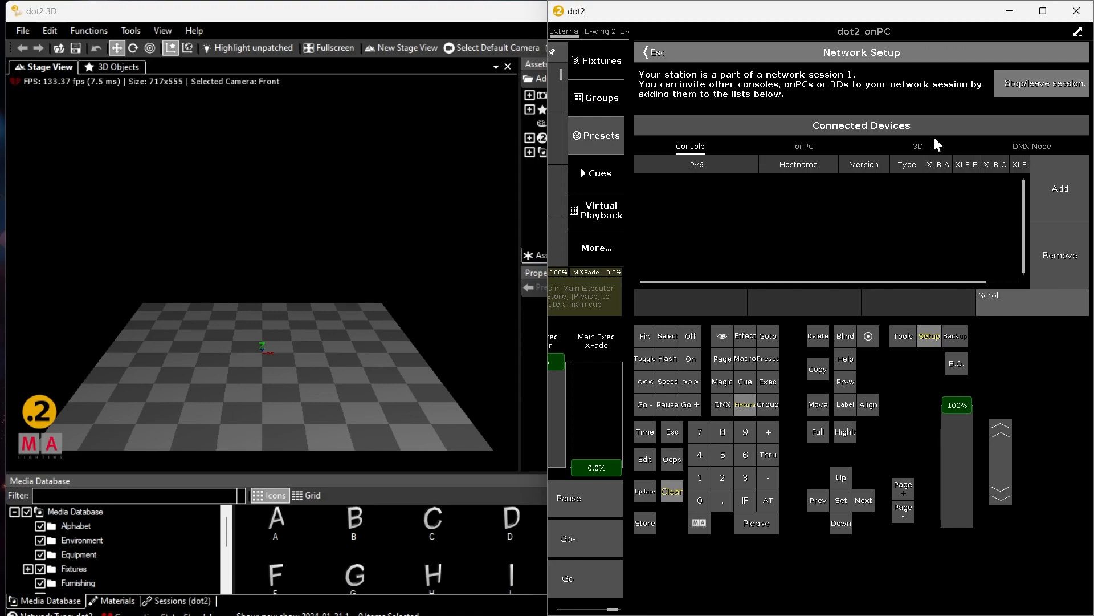
pyautogui.click(917, 148)
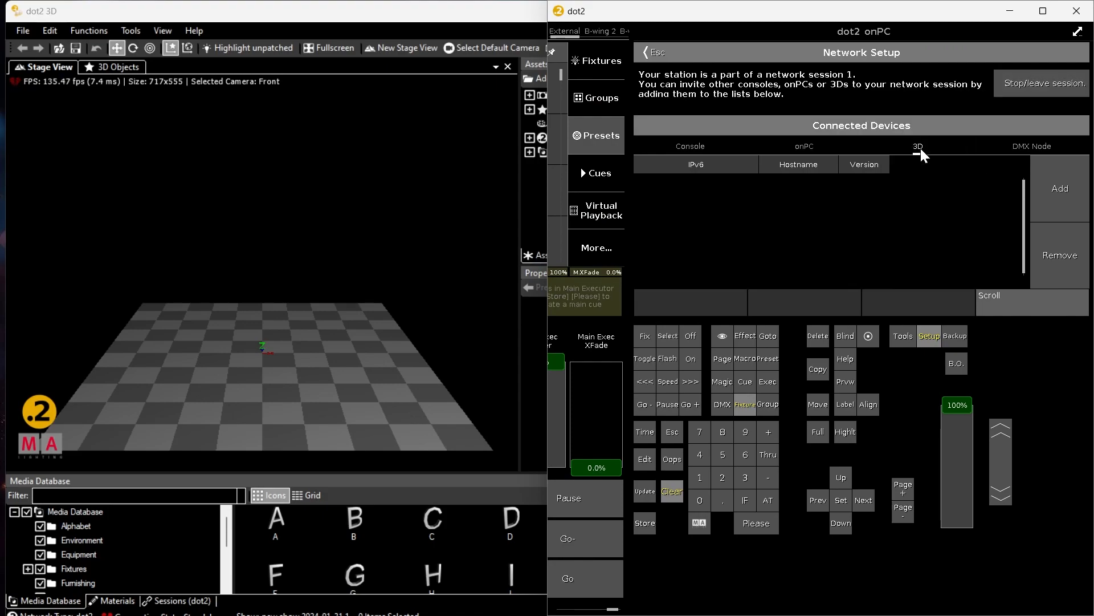
pyautogui.click(1045, 194)
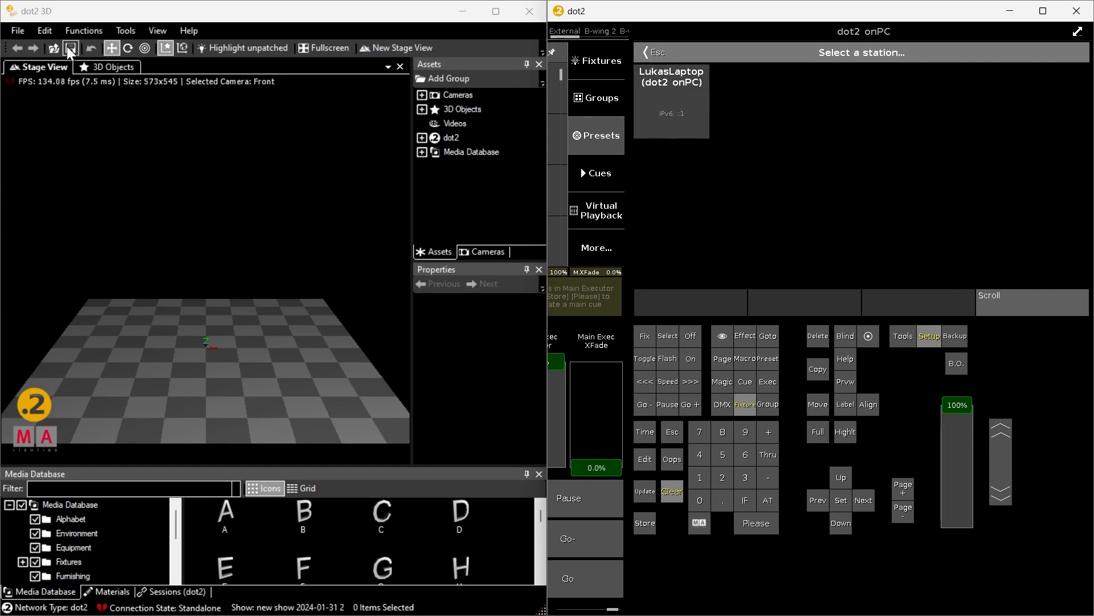
# In dot2 3D, set the MA dot2-Net IPv6 address to ::1 @ Loopback Pseudo-Interface 1, and close the program with the show saved
pyautogui.click(16, 32)
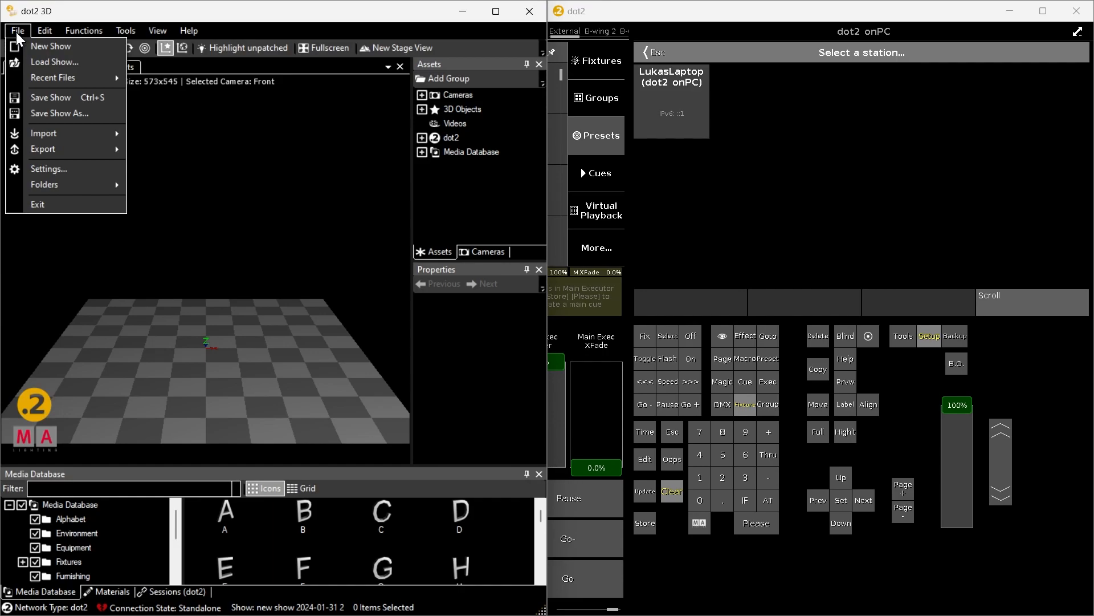
pyautogui.click(52, 169)
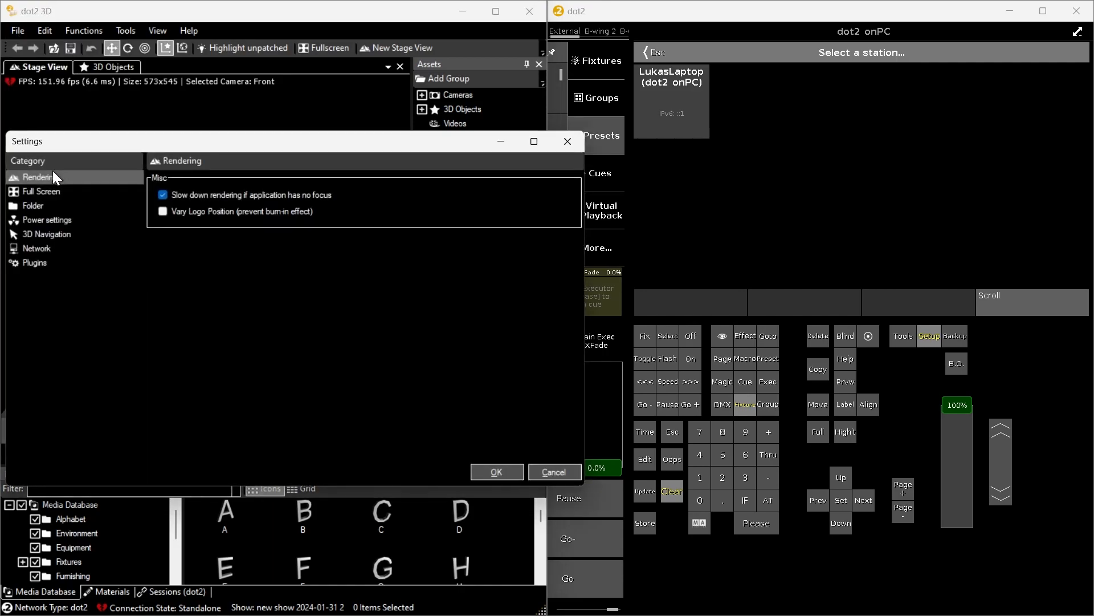
pyautogui.click(43, 250)
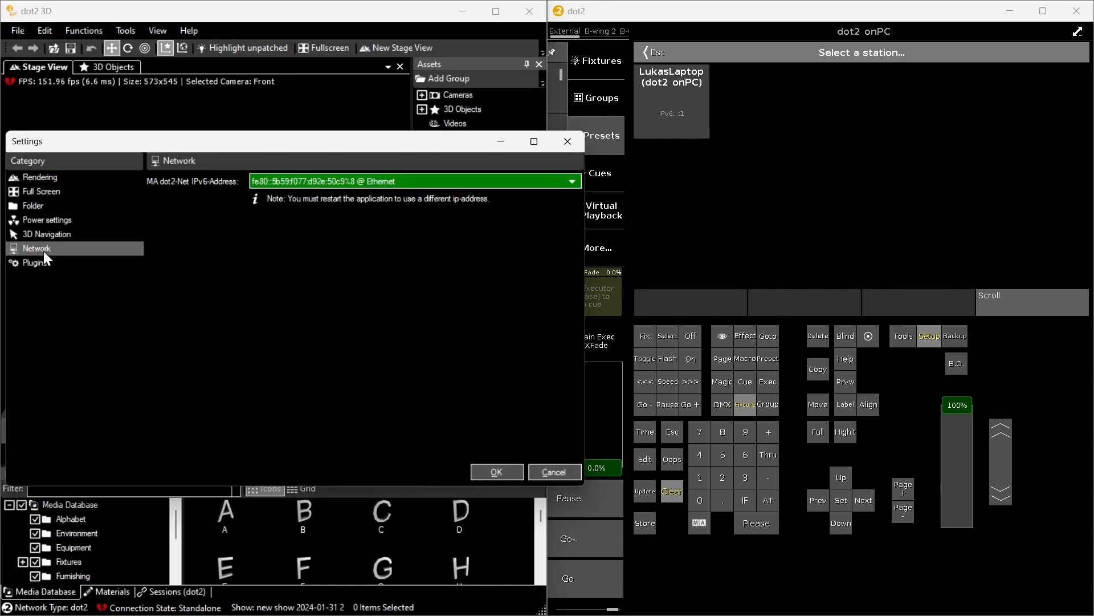
pyautogui.click(521, 180)
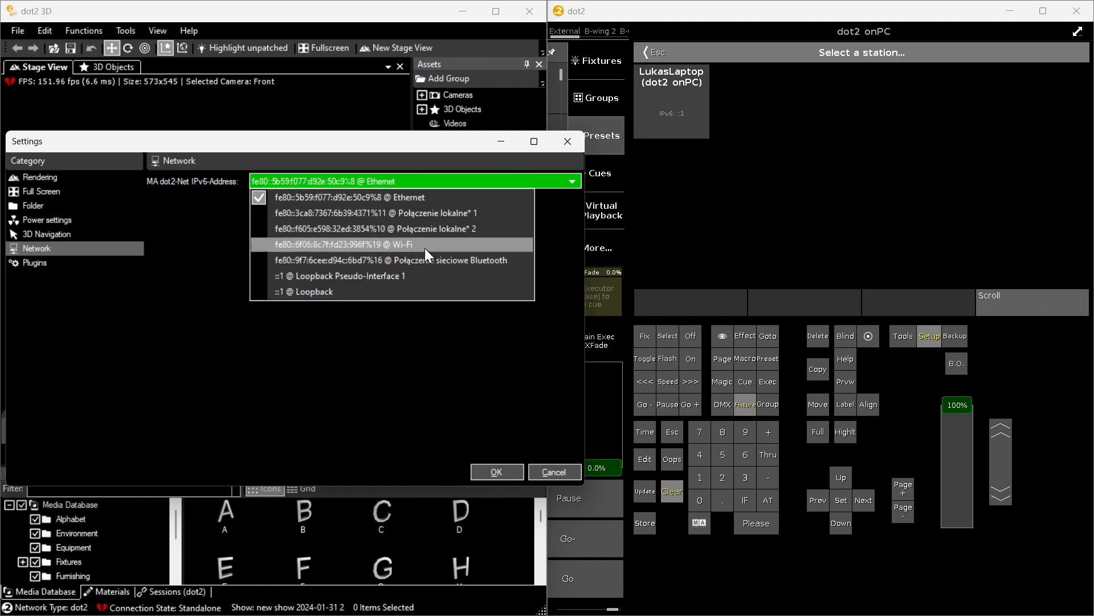
pyautogui.click(408, 277)
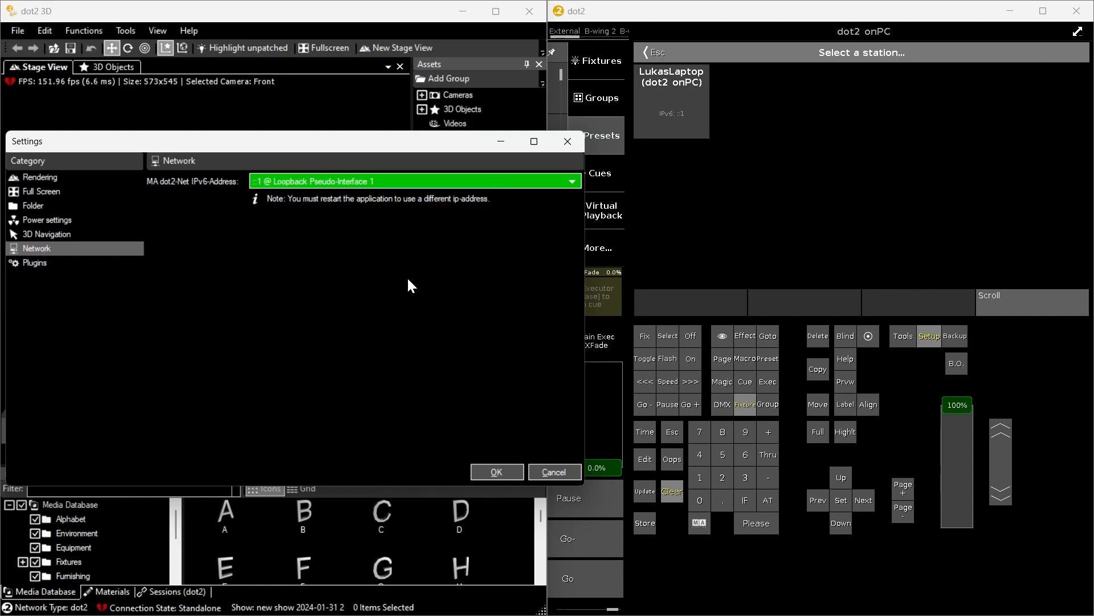
pyautogui.click(496, 470)
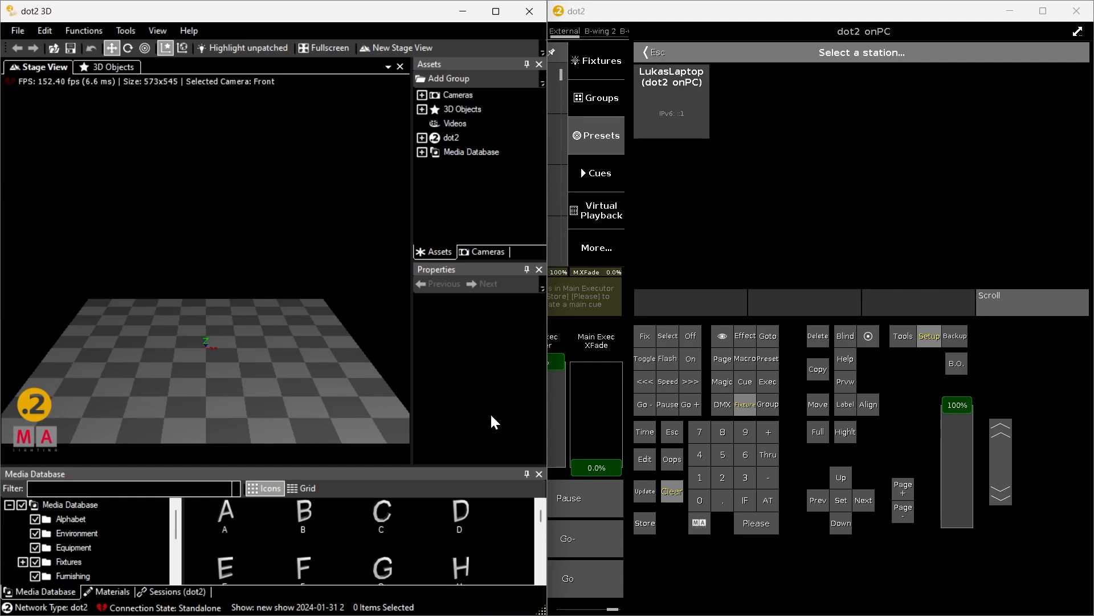
pyautogui.click(531, 11)
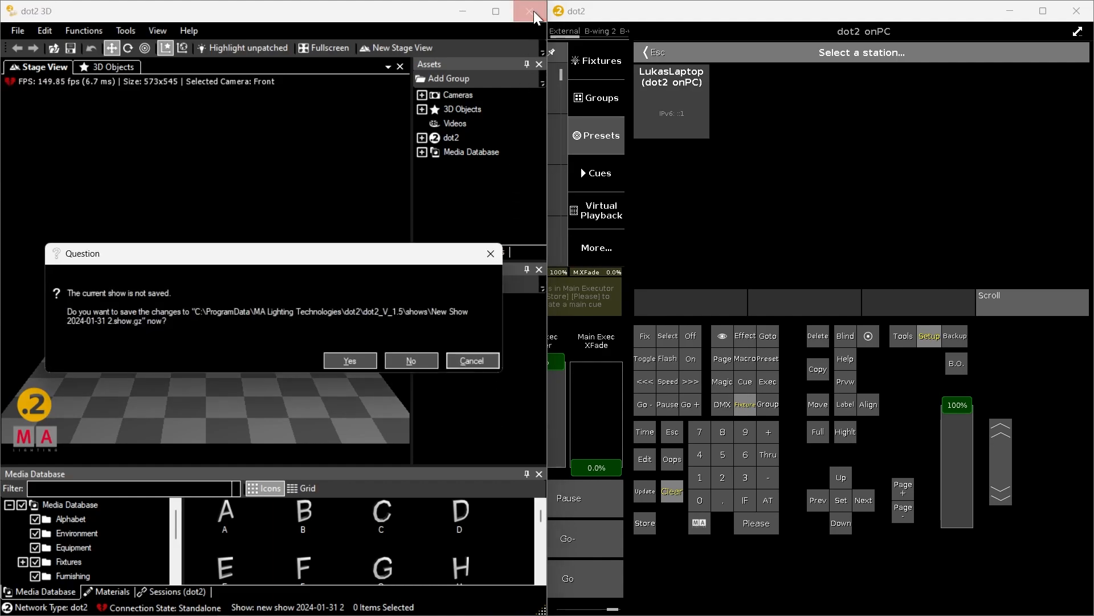
pyautogui.click(360, 354)
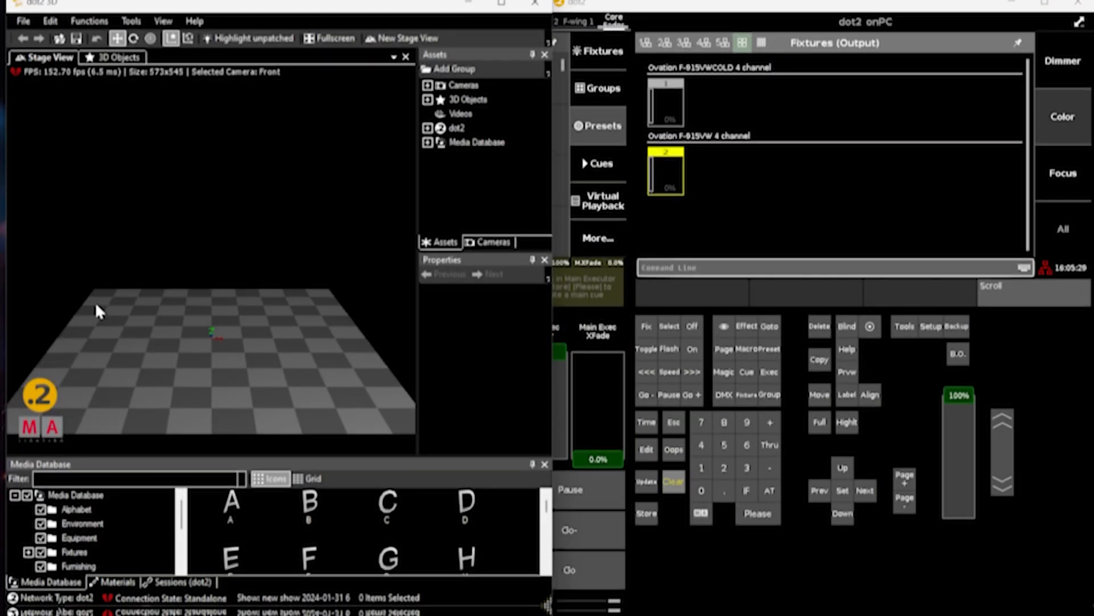
# In dot2 onPC, add the laptop's 3D station to the connected devices and start New Session 1
pyautogui.click(932, 336)
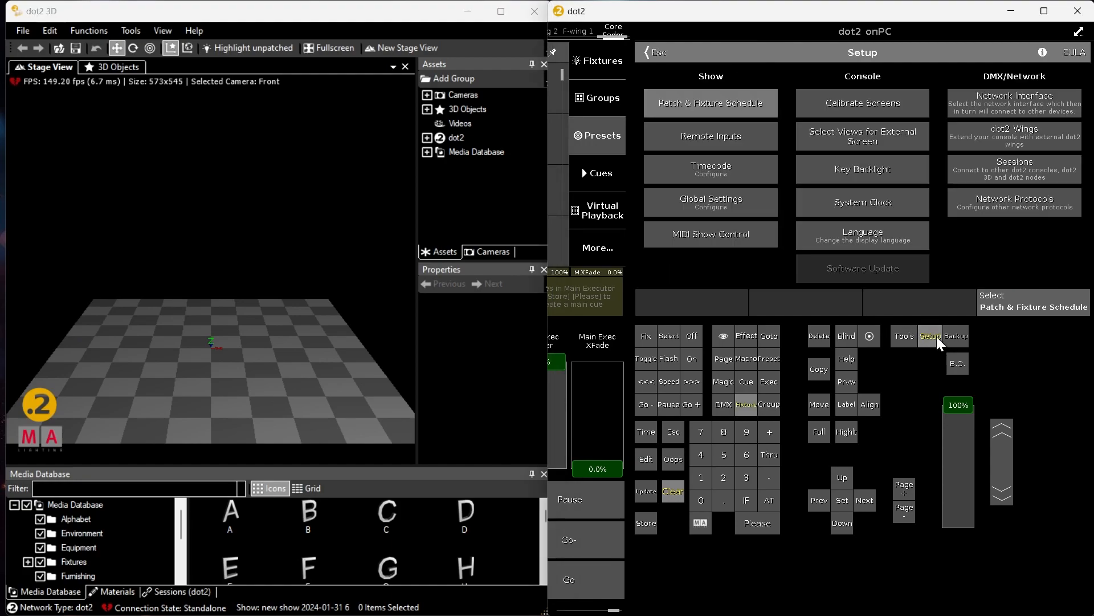
pyautogui.click(994, 171)
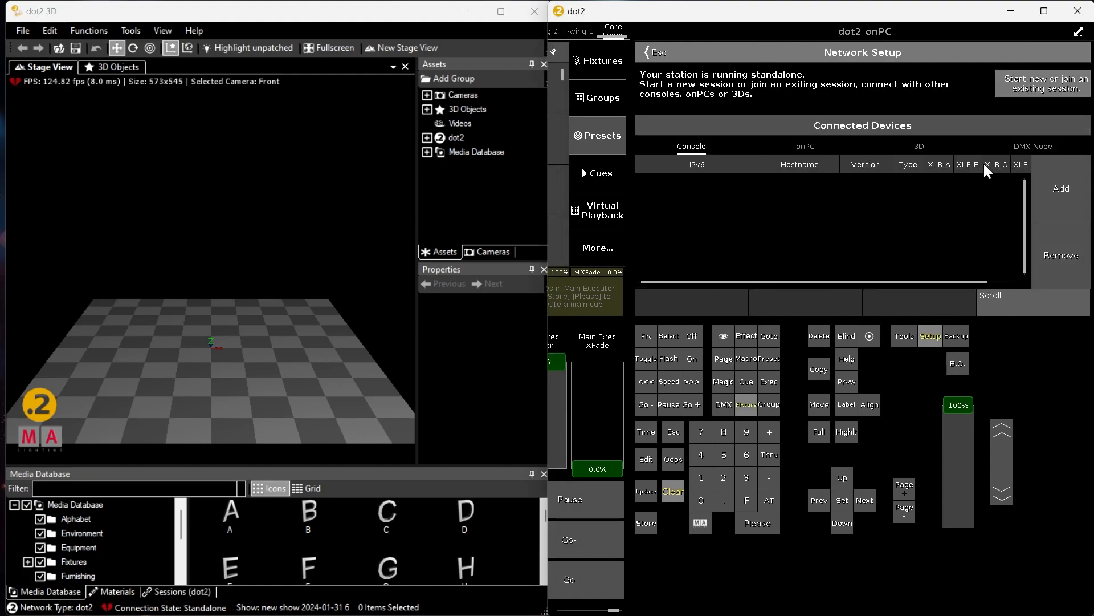
pyautogui.click(921, 152)
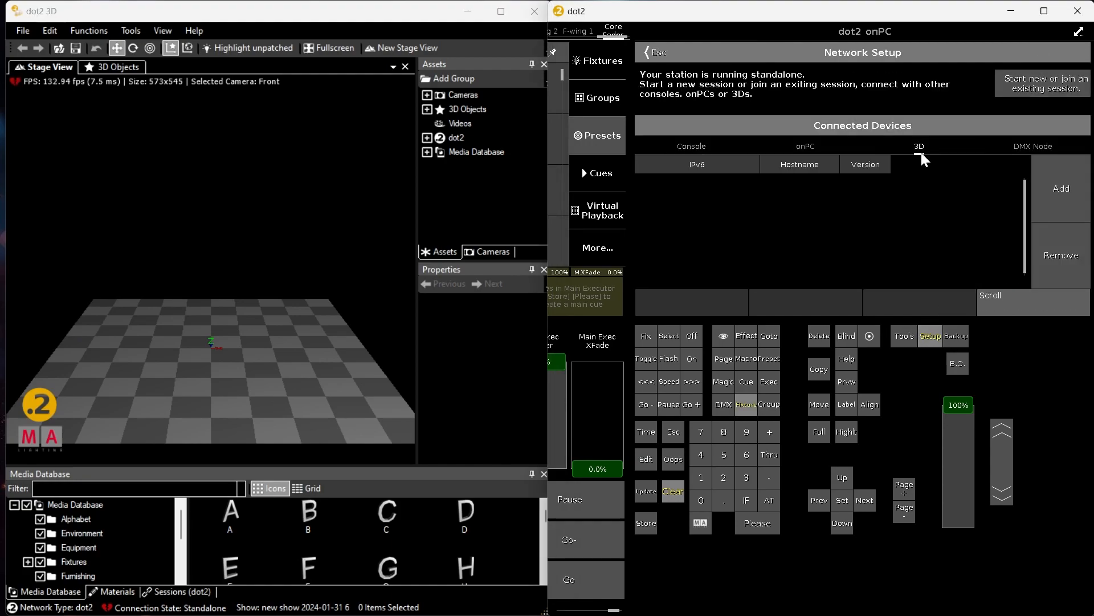
pyautogui.click(1050, 194)
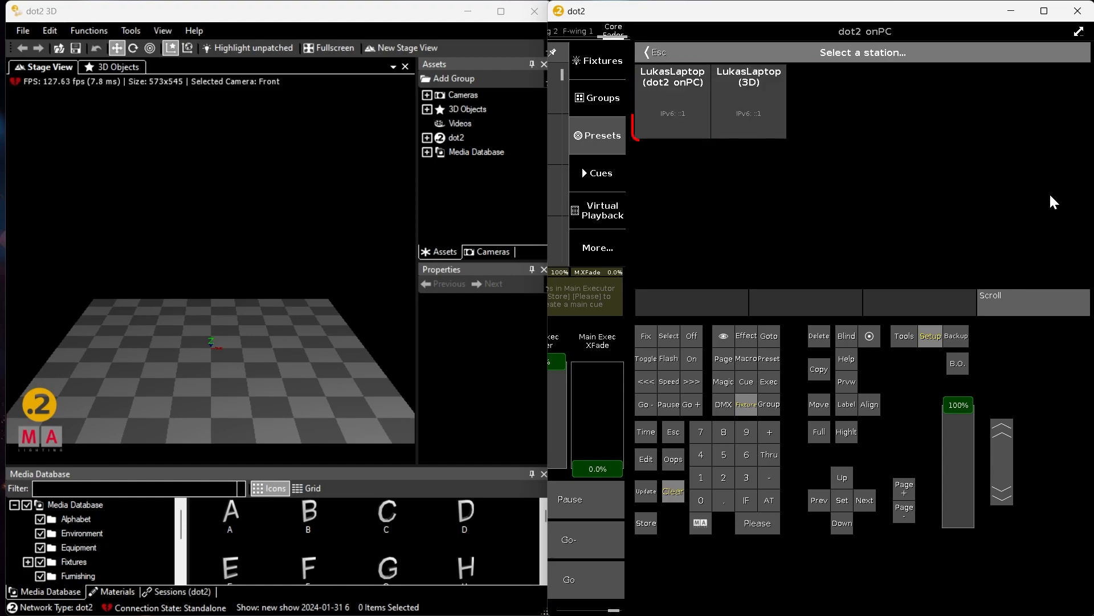
pyautogui.click(747, 109)
pyautogui.click(1031, 85)
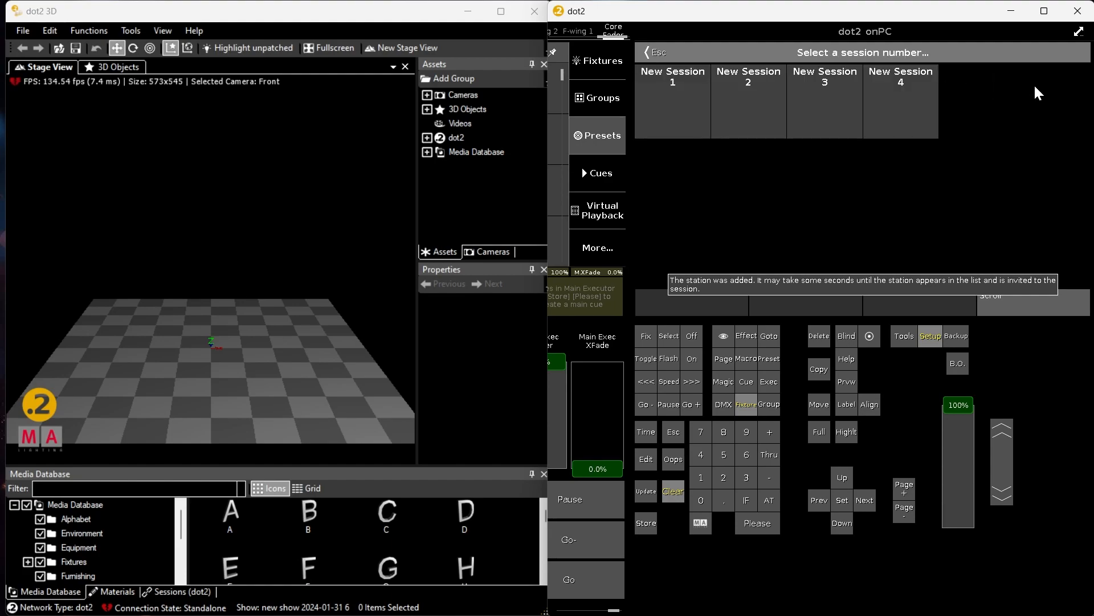
pyautogui.click(682, 115)
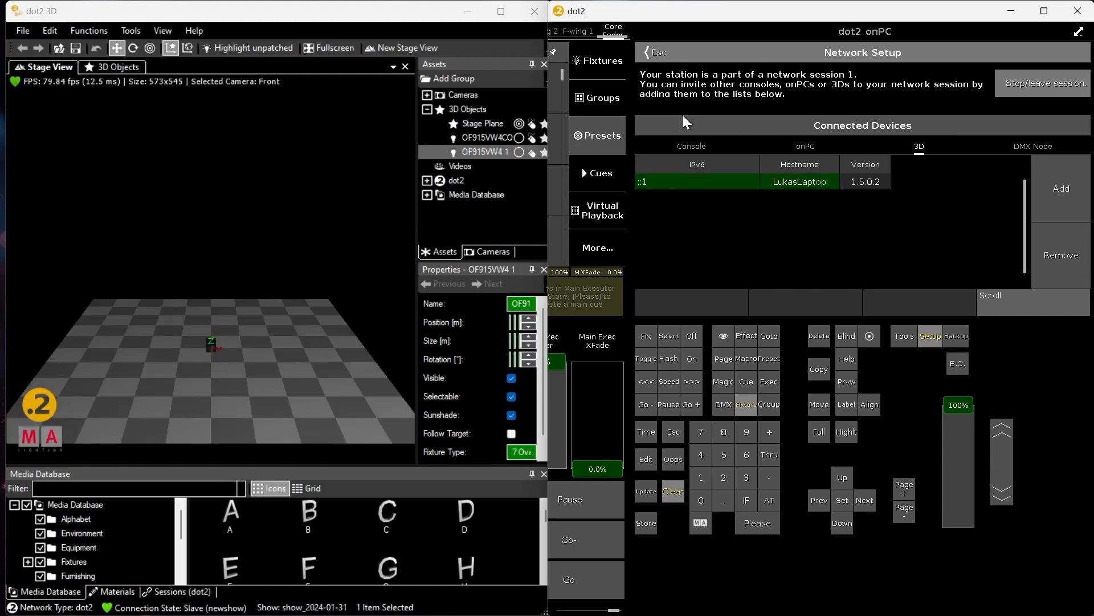
pyautogui.click(652, 53)
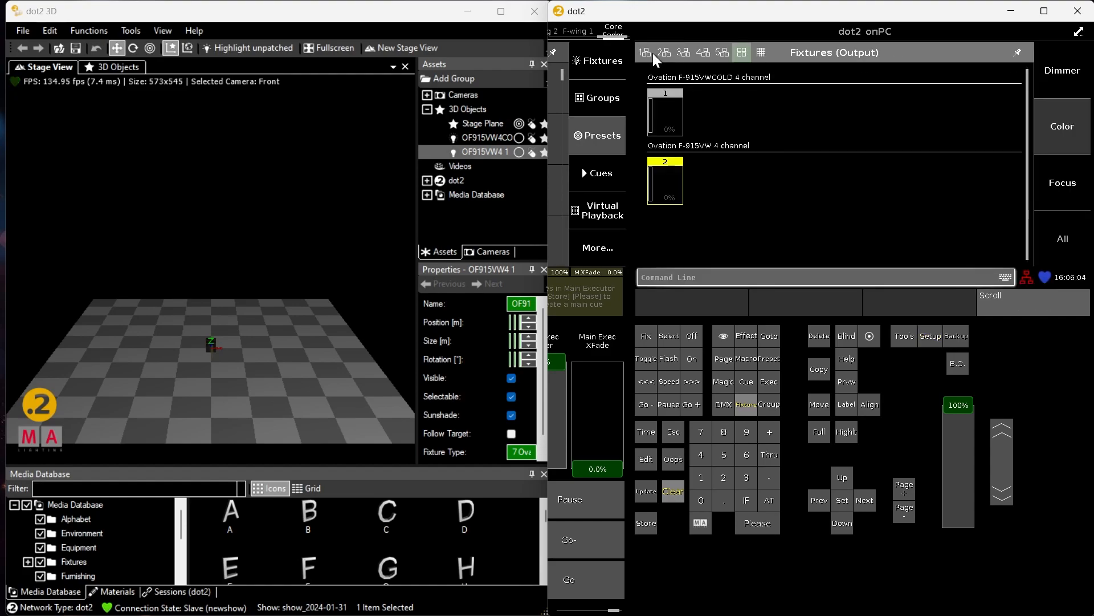
# Select only fixture 1 and move it in the dot2 3D stage to the upper left above the floor, clearing the selection
pyautogui.click(673, 490)
pyautogui.click(665, 126)
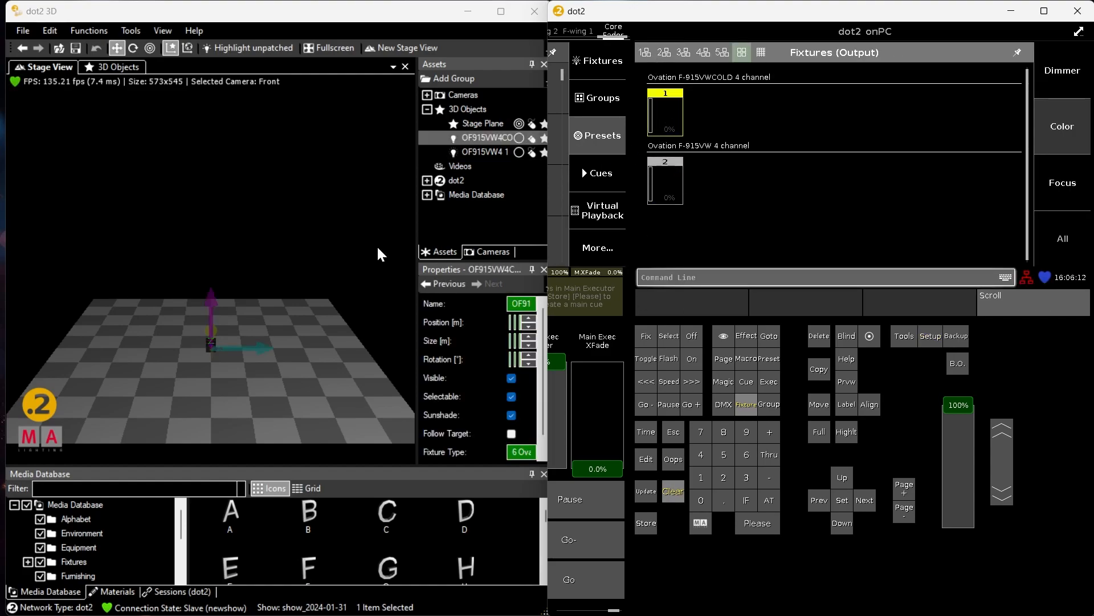
pyautogui.moveTo(210, 296); pyautogui.dragTo(210, 188)
pyautogui.moveTo(270, 246); pyautogui.dragTo(182, 246)
pyautogui.click(673, 491)
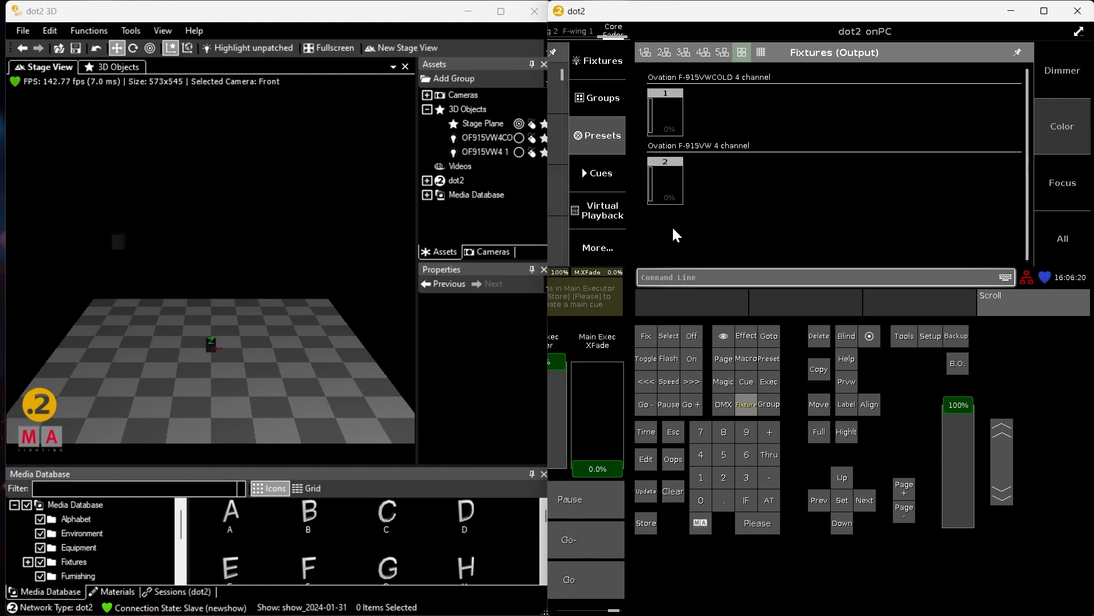
# Select fixture 2 and move it in the stage to the upper right, level with fixture 1, clearing the selection
pyautogui.click(665, 183)
pyautogui.moveTo(213, 310); pyautogui.dragTo(199, 192)
pyautogui.moveTo(268, 246); pyautogui.dragTo(362, 244)
pyautogui.click(673, 491)
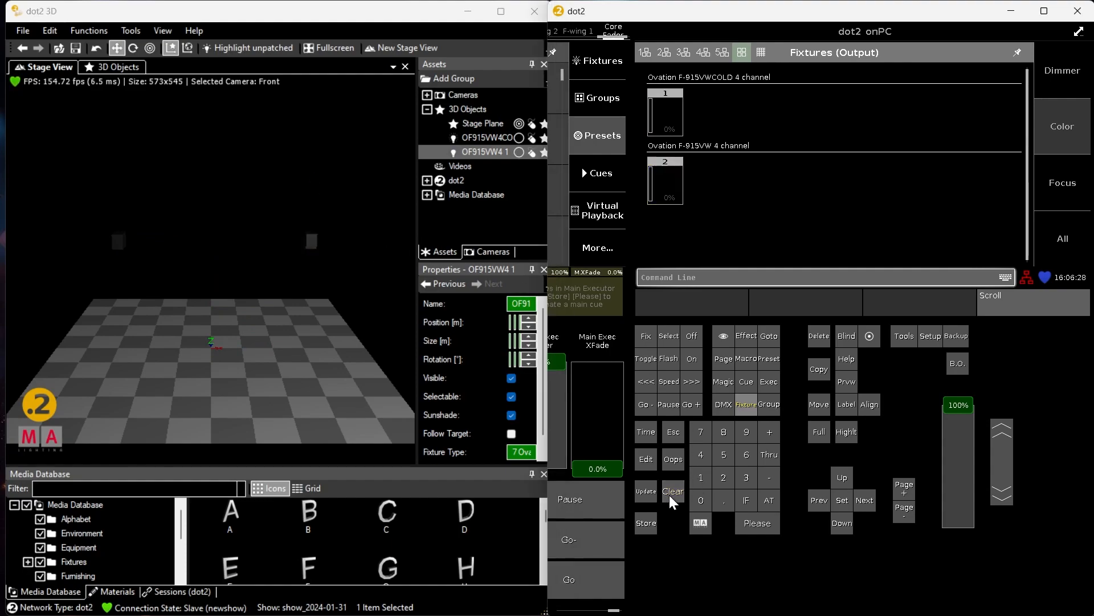
# Set fixtures 1 and 2 to 100% and change their 3D model to Generic - LED PAR (long), clearing the selection
pyautogui.moveTo(739, 96); pyautogui.dragTo(666, 215)
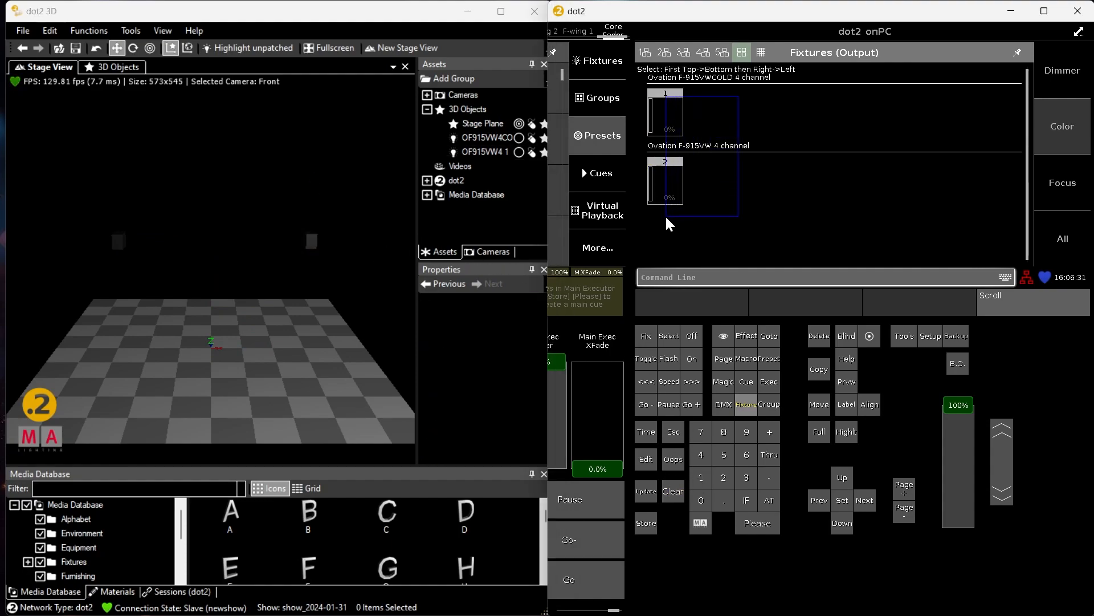
pyautogui.doubleClick(772, 499)
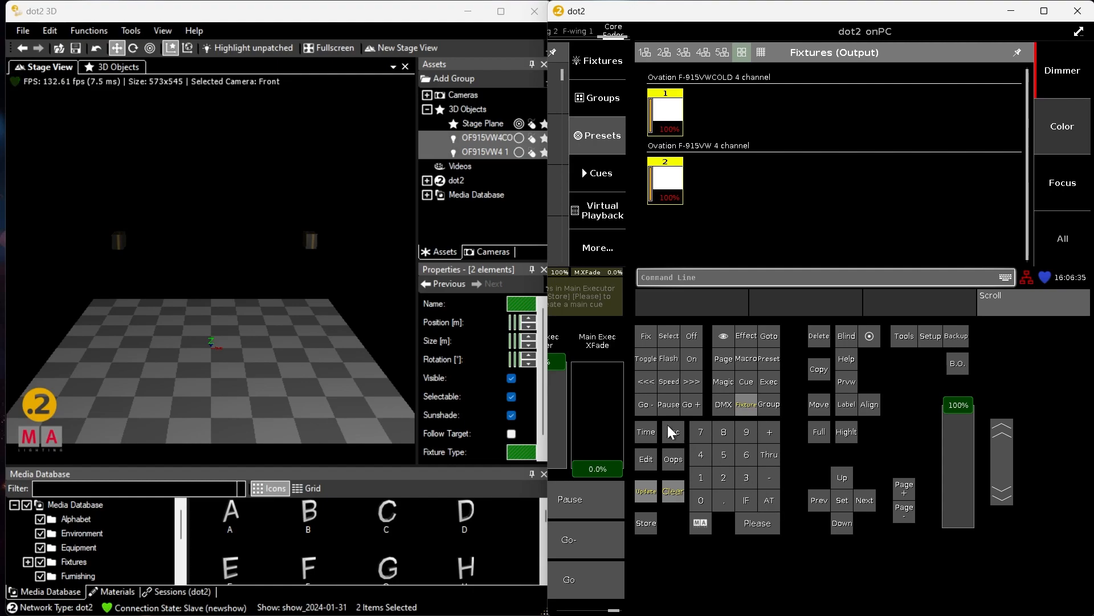
pyautogui.rightClick(314, 241)
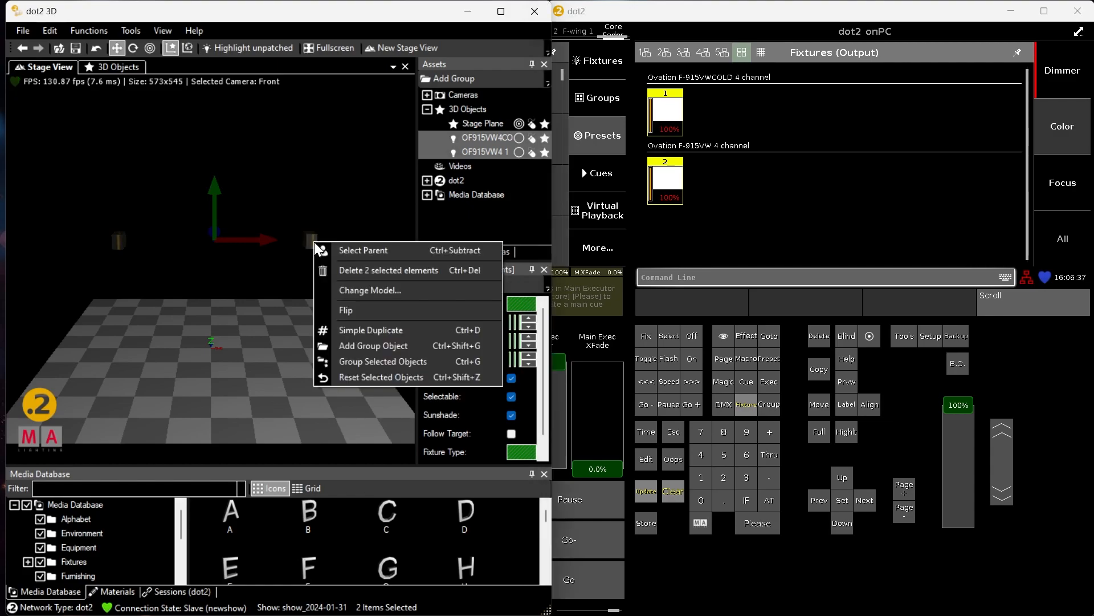
pyautogui.click(360, 289)
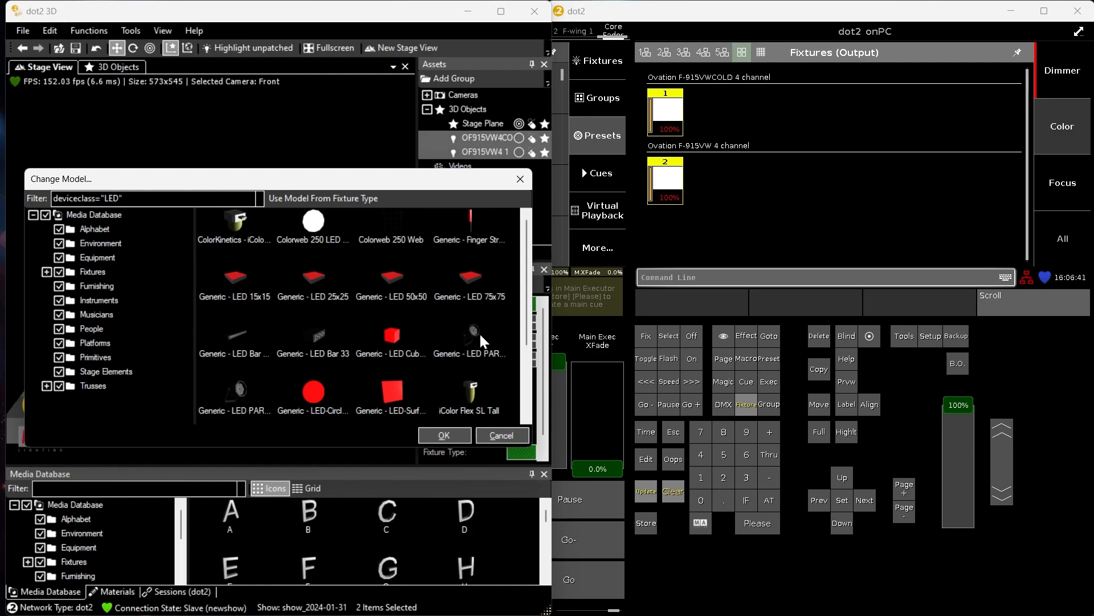
pyautogui.click(479, 333)
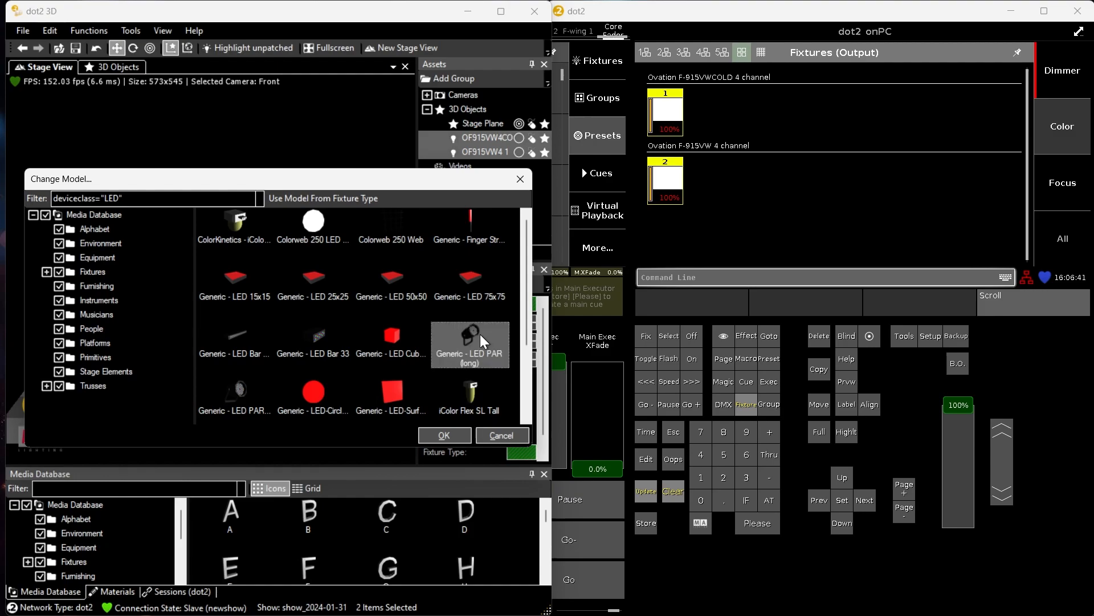
pyautogui.click(457, 439)
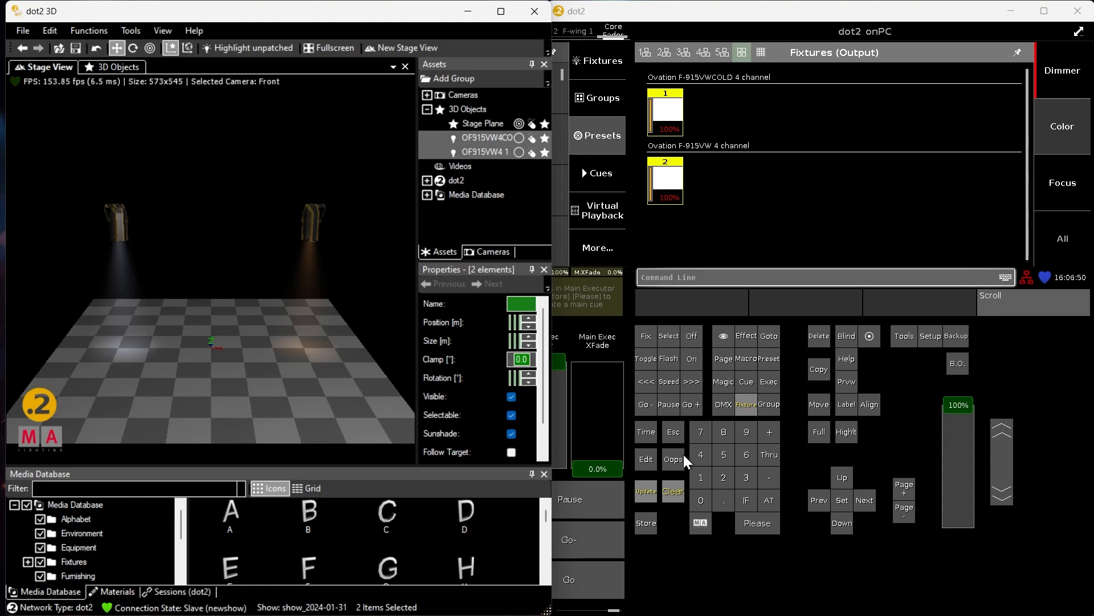
pyautogui.click(673, 492)
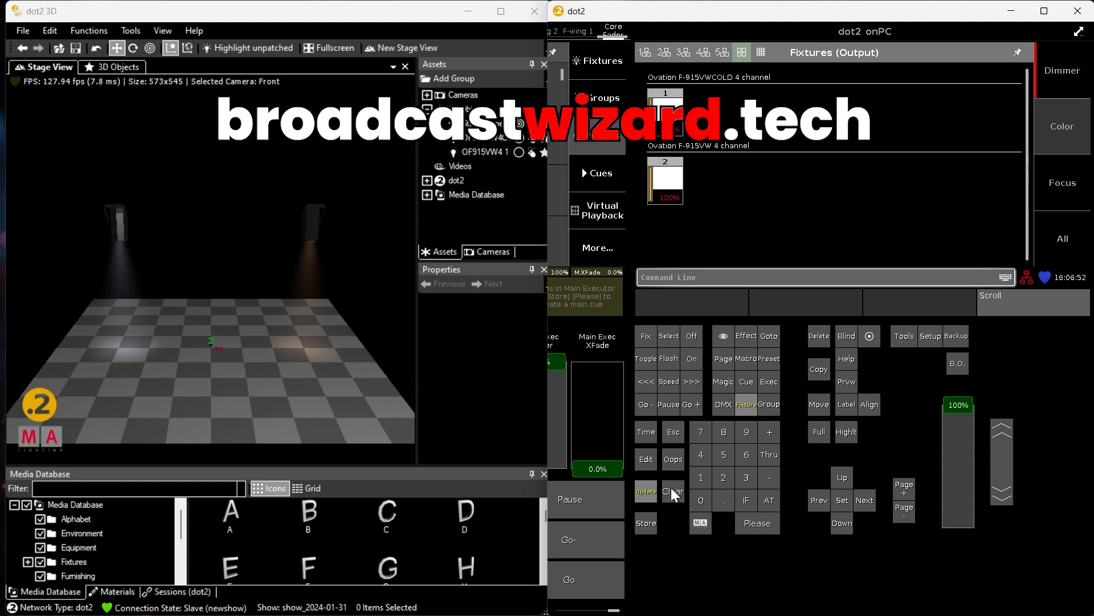
# Switch fixture 2 to 0% and back to 100% to identify its beam, and clear the selection
pyautogui.click(669, 185)
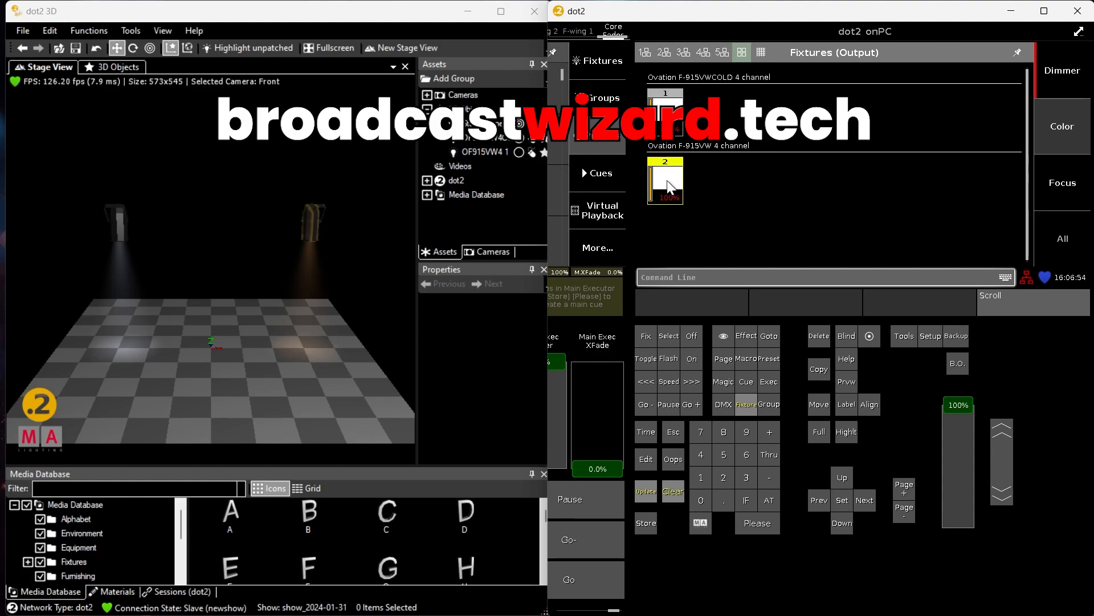
pyautogui.click(720, 501)
pyautogui.click(719, 502)
pyautogui.click(769, 499)
pyautogui.click(768, 499)
pyautogui.click(672, 491)
# Select fixture 1 and switch it to 0% and back to 100% to identify its beam
pyautogui.click(662, 113)
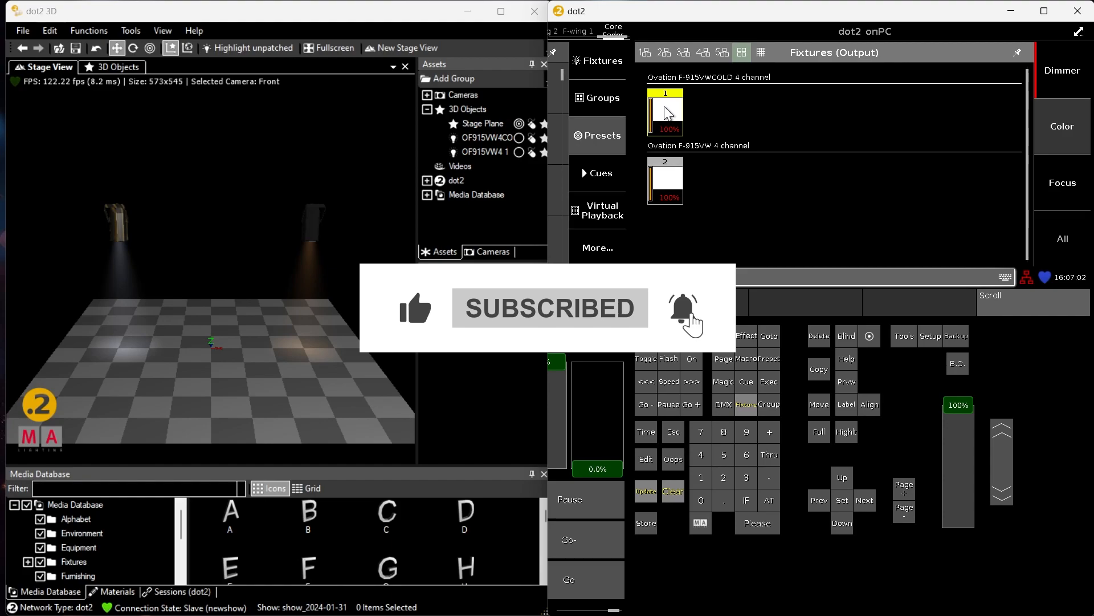
pyautogui.click(724, 500)
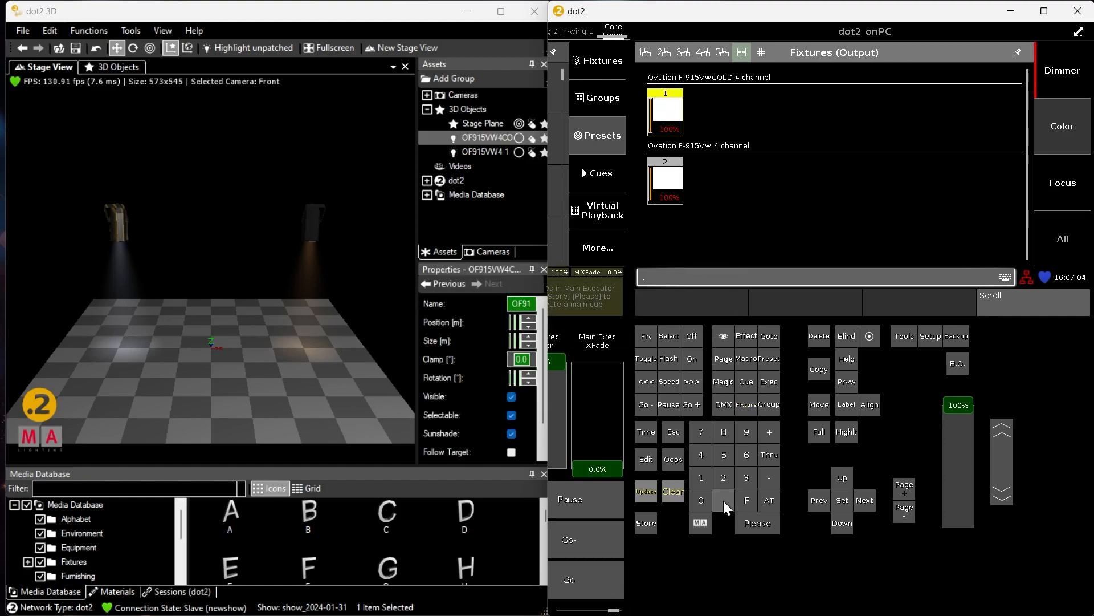
pyautogui.click(771, 501)
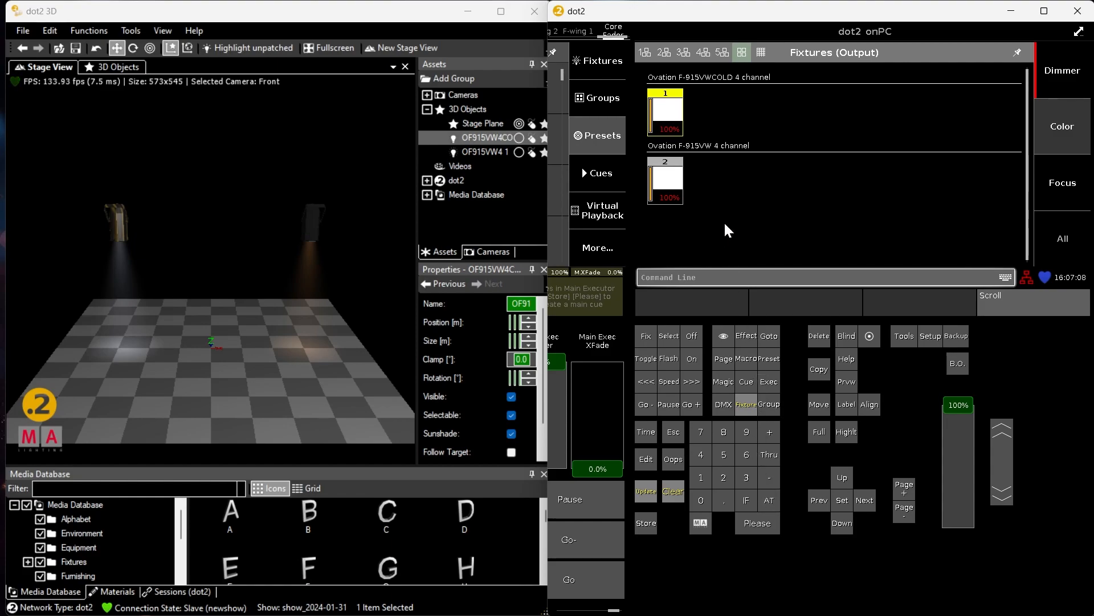